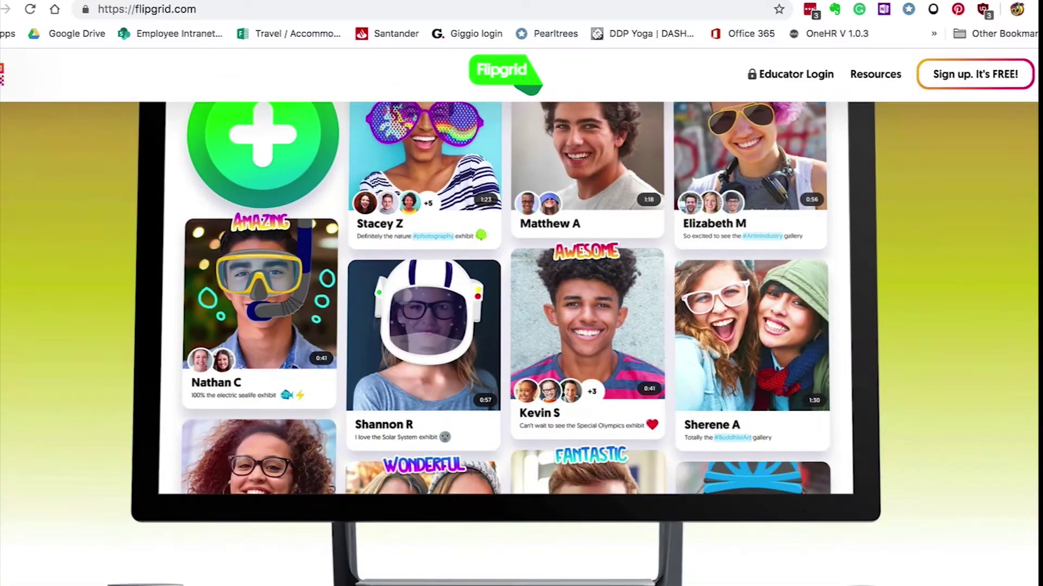
{"action": "scroll", "coordinate": [521, 343], "scroll_direction": "down", "scroll_amount": 6}
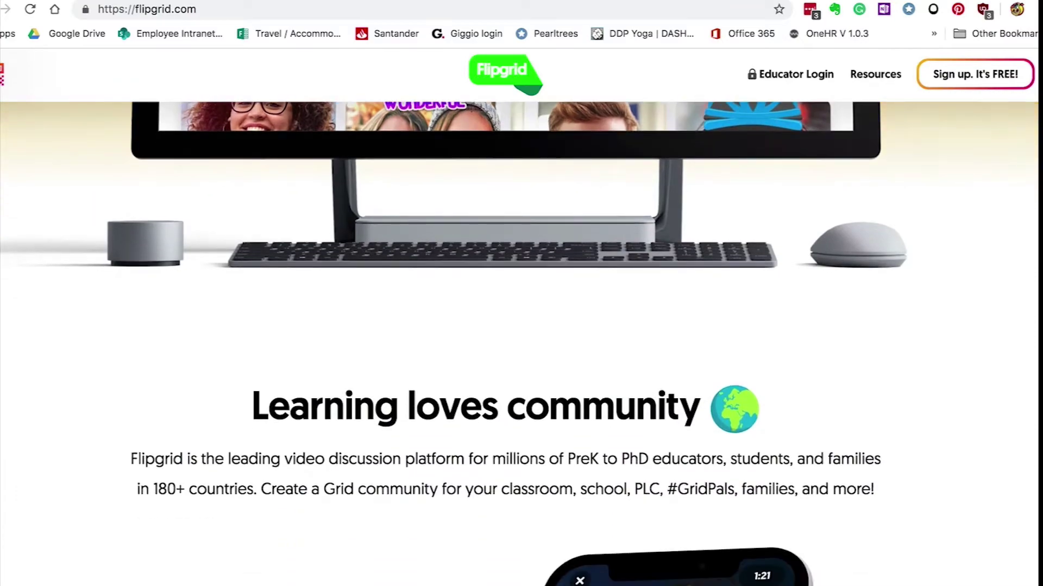
{"action": "scroll", "coordinate": [521, 344], "scroll_direction": "down", "scroll_amount": 10}
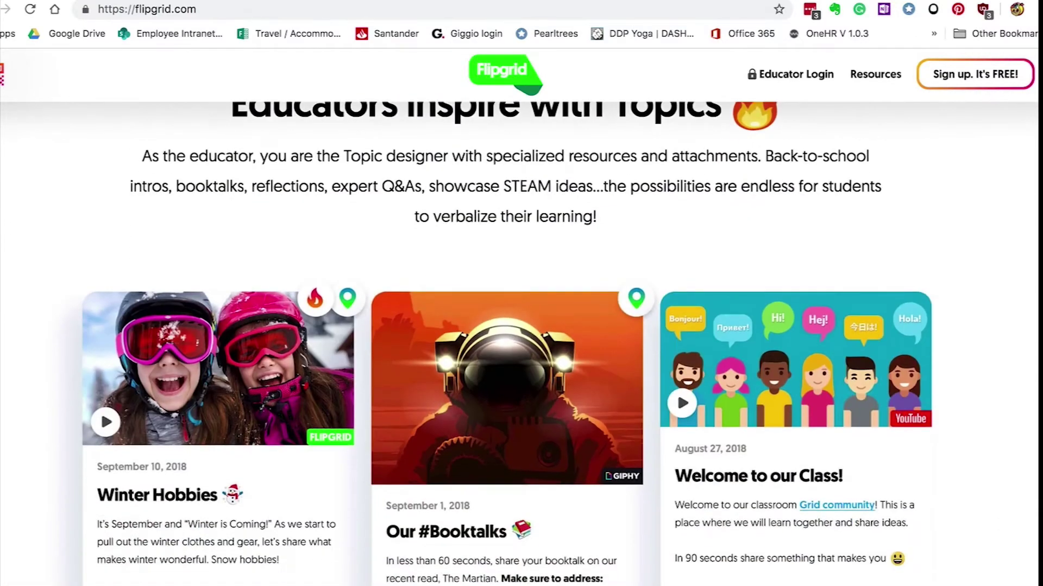
{"action": "scroll", "coordinate": [521, 344], "scroll_direction": "down", "scroll_amount": 13}
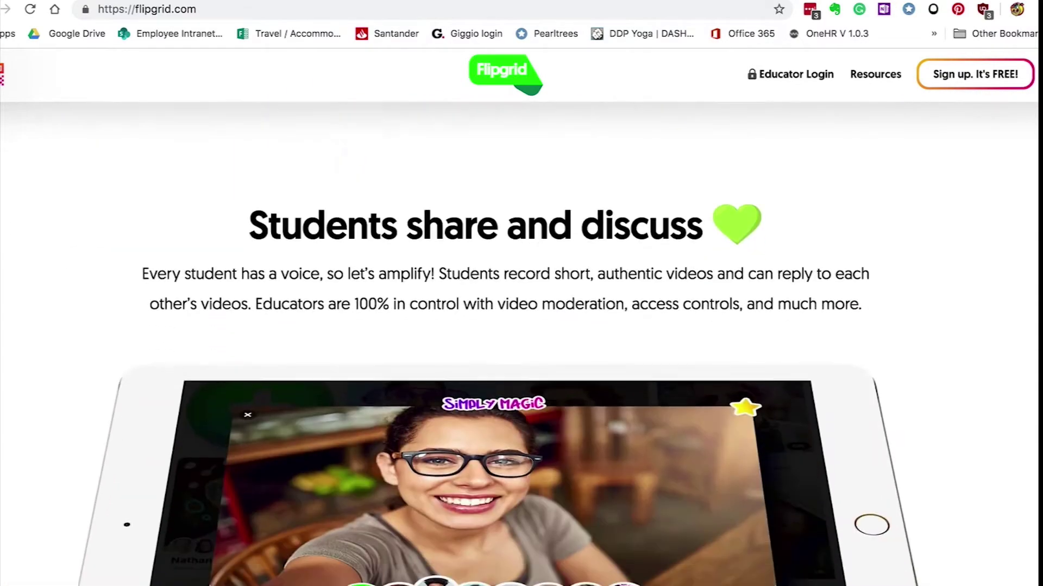
{"action": "scroll", "coordinate": [521, 344], "scroll_direction": "down", "scroll_amount": 12}
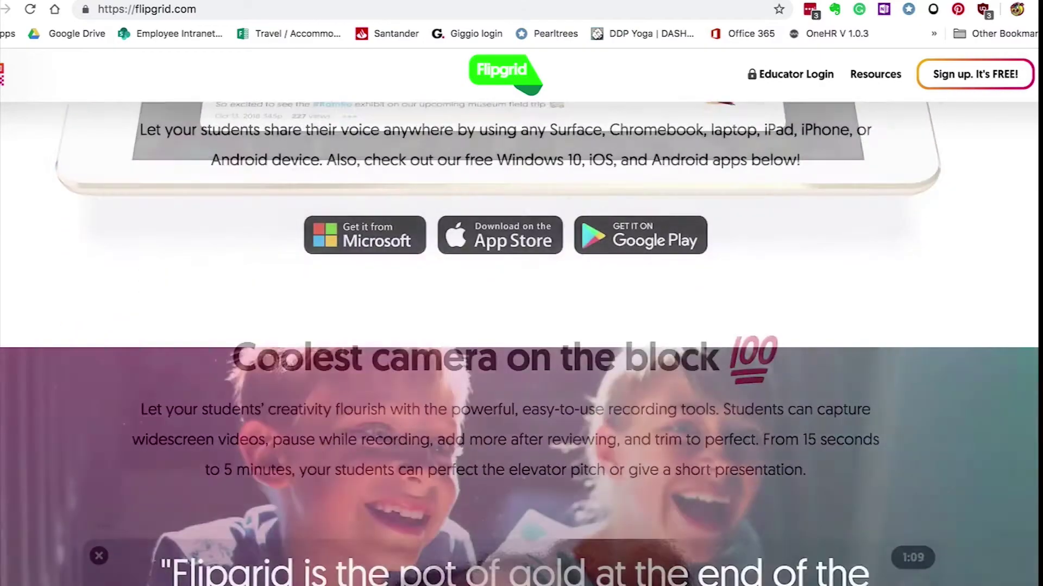
{"action": "scroll", "coordinate": [521, 344], "scroll_direction": "down", "scroll_amount": 12}
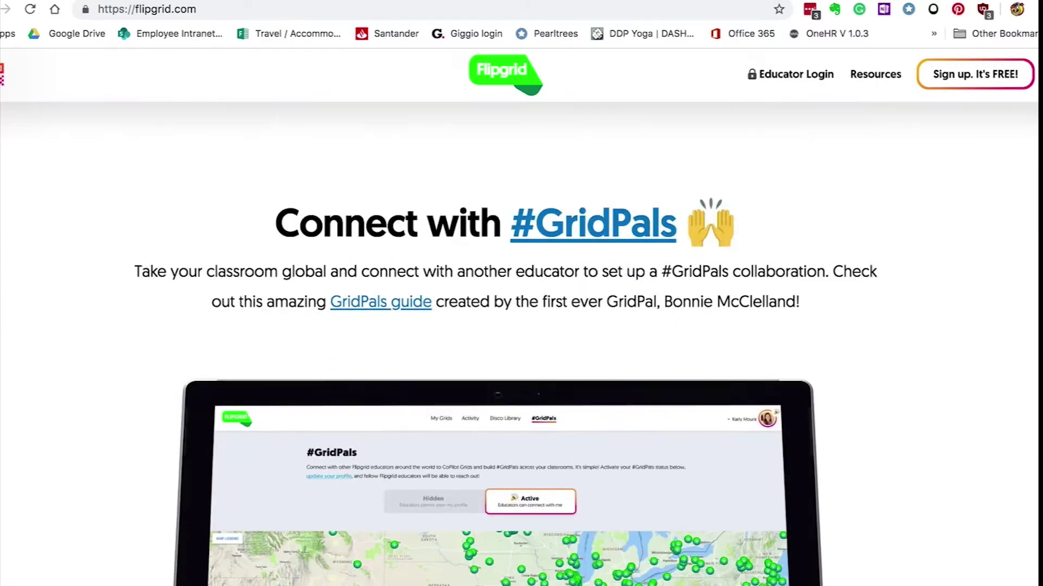
{"action": "scroll", "coordinate": [522, 344], "scroll_direction": "down", "scroll_amount": 12}
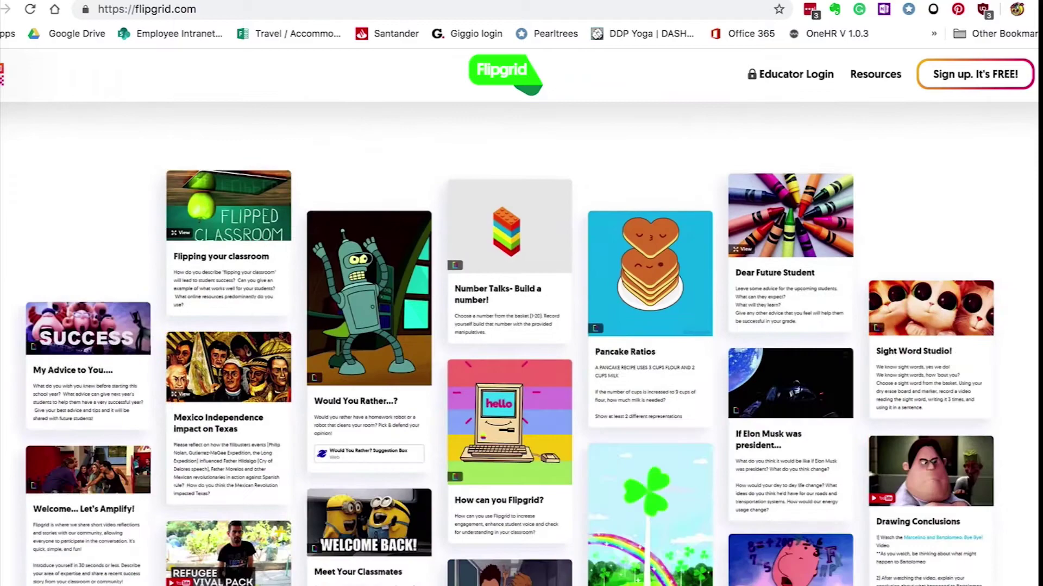
{"action": "scroll", "coordinate": [521, 344], "scroll_direction": "down", "scroll_amount": 3}
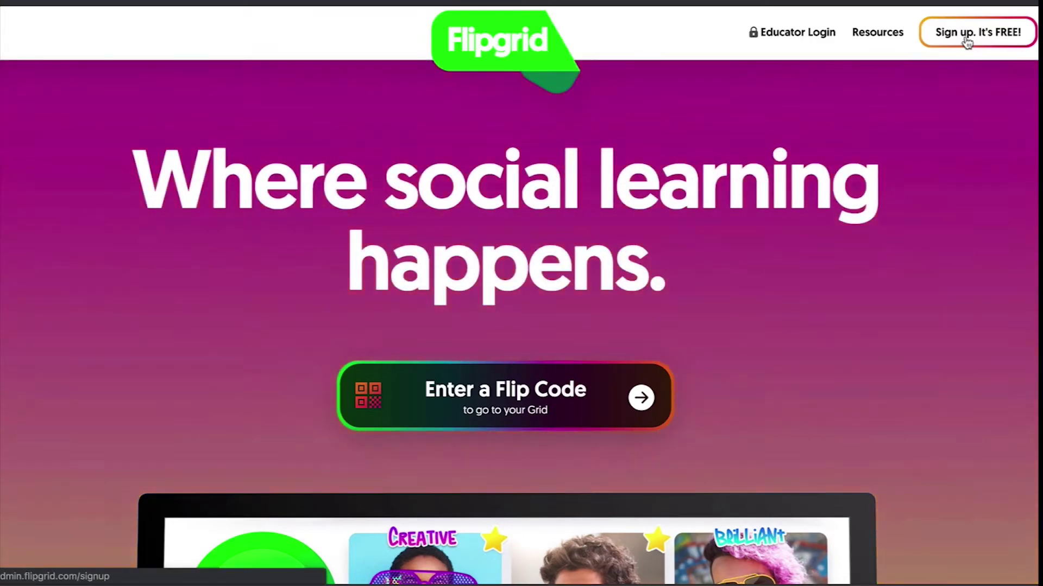
Step: Sign up for a free Flipgrid account with Google, entering the account e-mail and password
{"action": "left_click", "coordinate": [966, 43]}
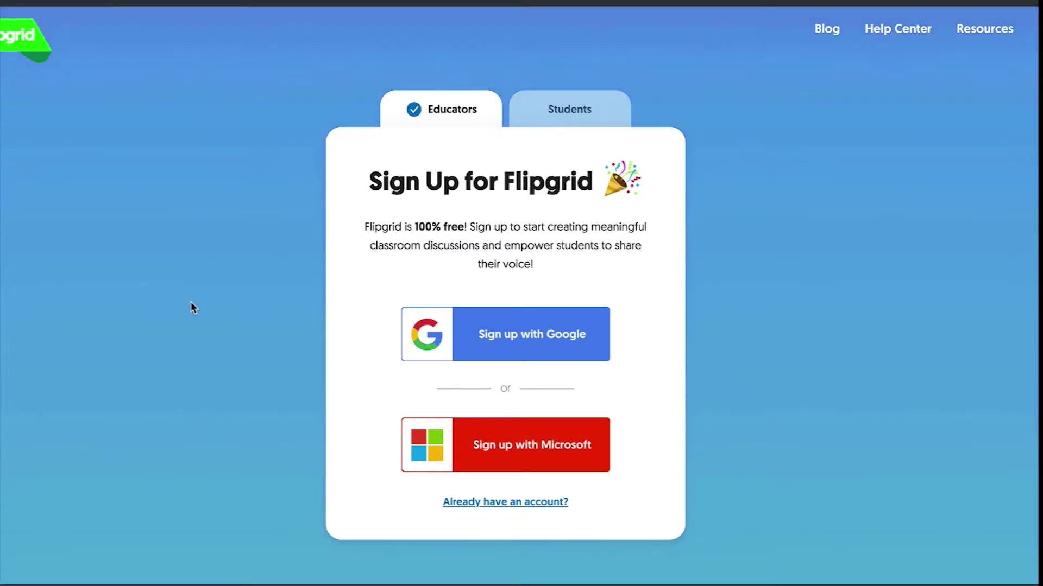
{"action": "left_click", "coordinate": [500, 332]}
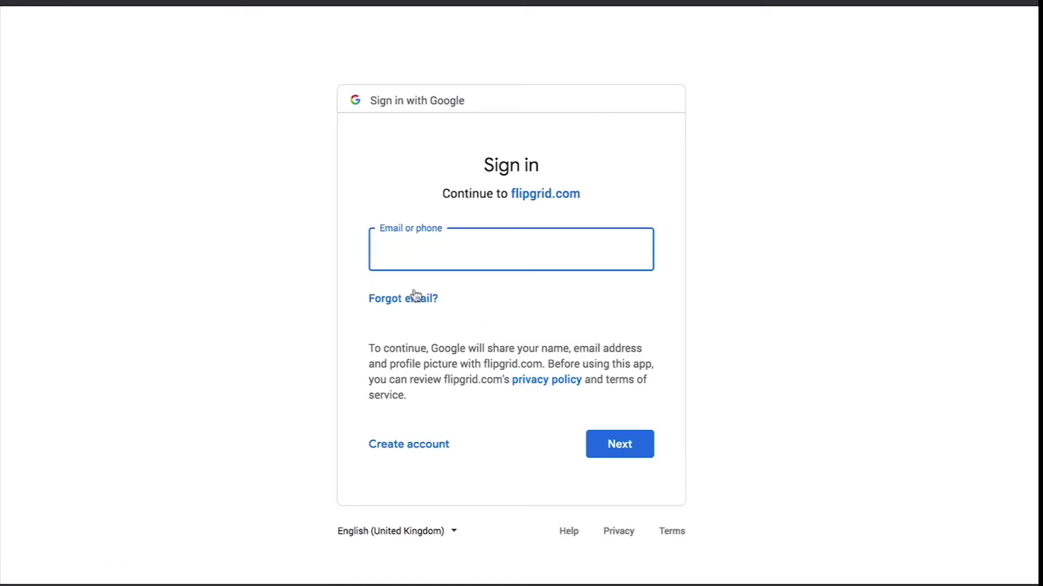
{"action": "left_click", "coordinate": [620, 445]}
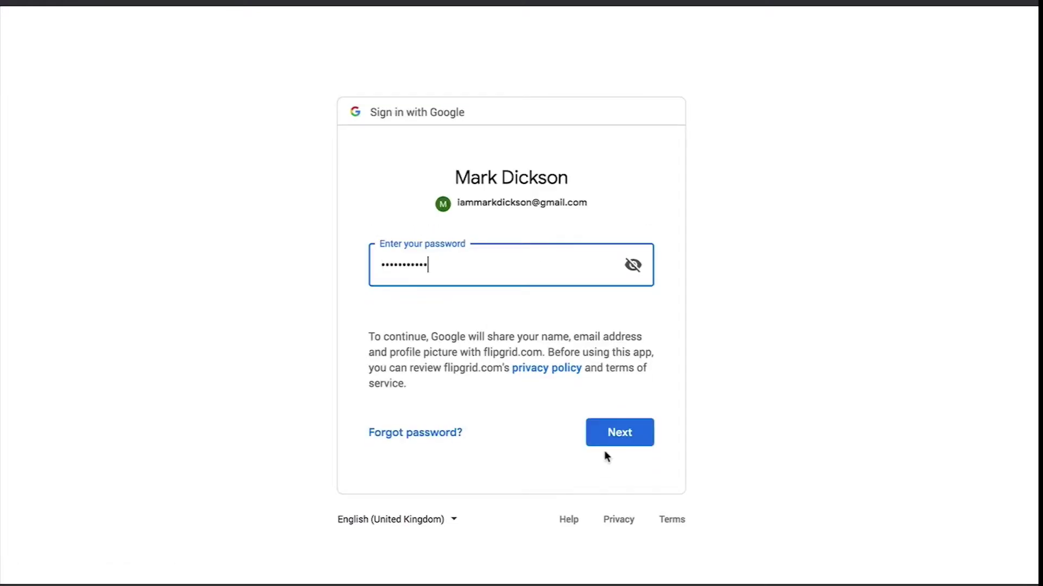
{"action": "left_click", "coordinate": [611, 436]}
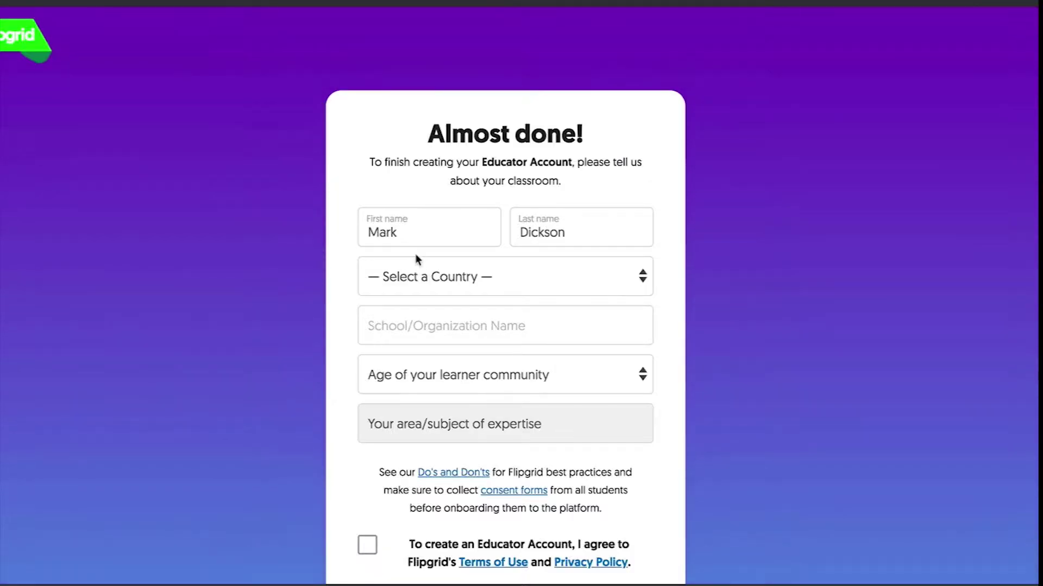
Step: Set the country to United Kingdom and the school name to Geason Training
{"action": "left_click", "coordinate": [639, 271]}
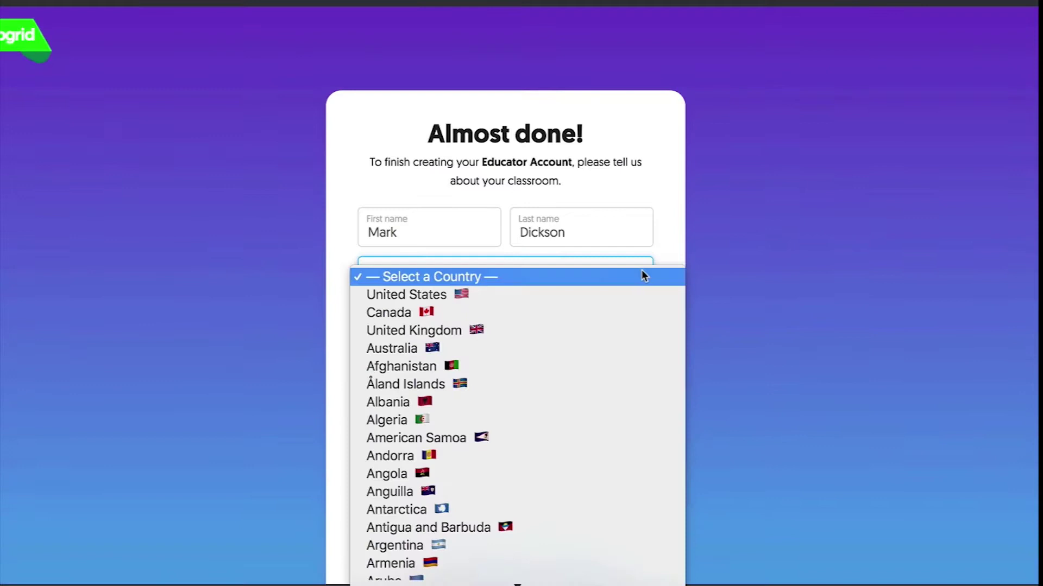
{"action": "left_click", "coordinate": [587, 328]}
{"action": "scroll", "coordinate": [544, 270], "scroll_direction": "down", "scroll_amount": 1}
{"action": "scroll", "coordinate": [544, 271], "scroll_direction": "down", "scroll_amount": 2}
{"action": "left_click", "coordinate": [507, 198]}
{"action": "type", "text": "G"}
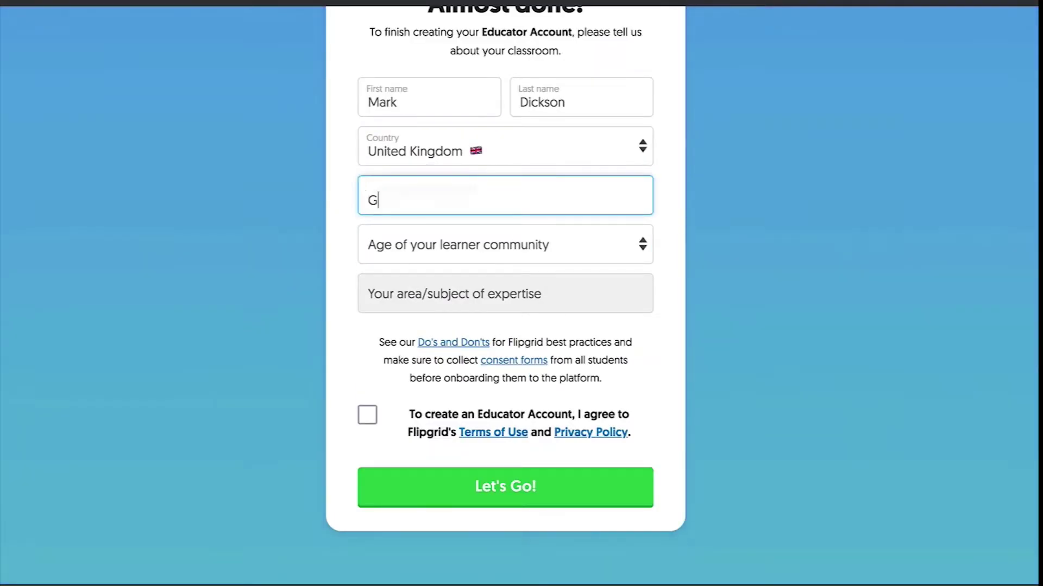
{"action": "type", "text": "eason Training"}
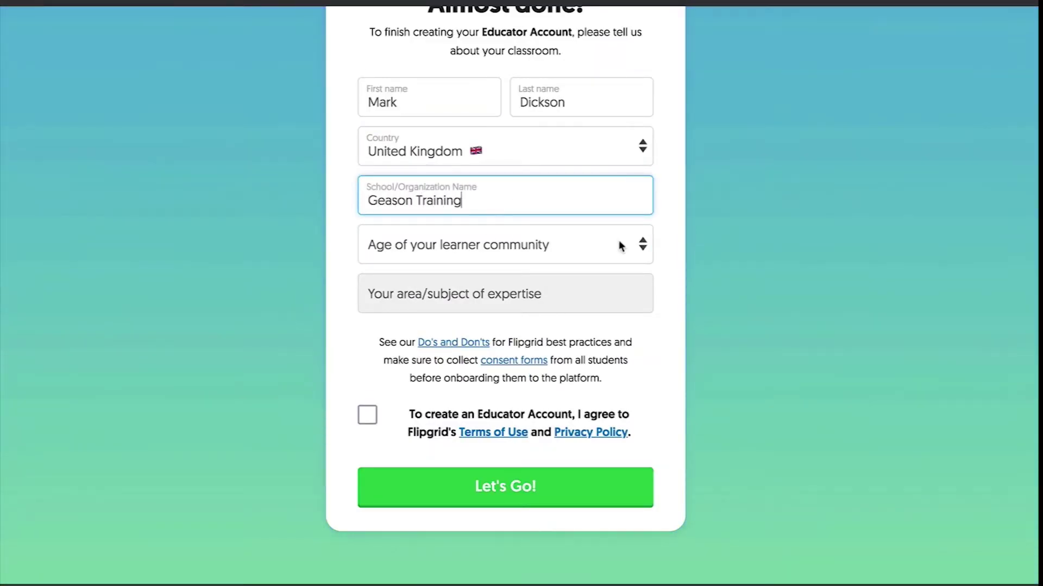
Step: Choose University/College learners and All subjects, accept the terms, and submit the form
{"action": "left_click", "coordinate": [644, 245]}
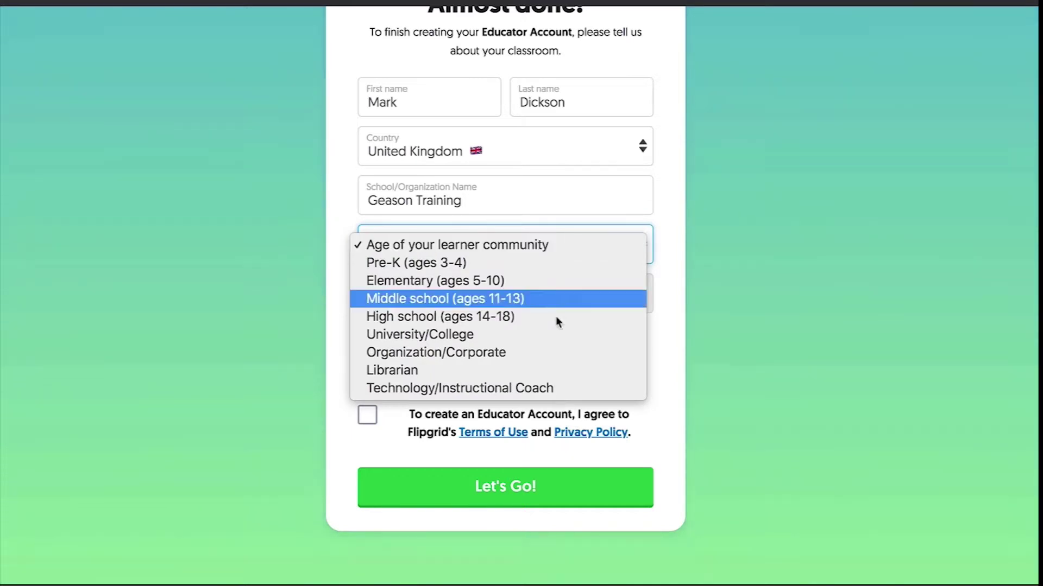
{"action": "left_click", "coordinate": [554, 336]}
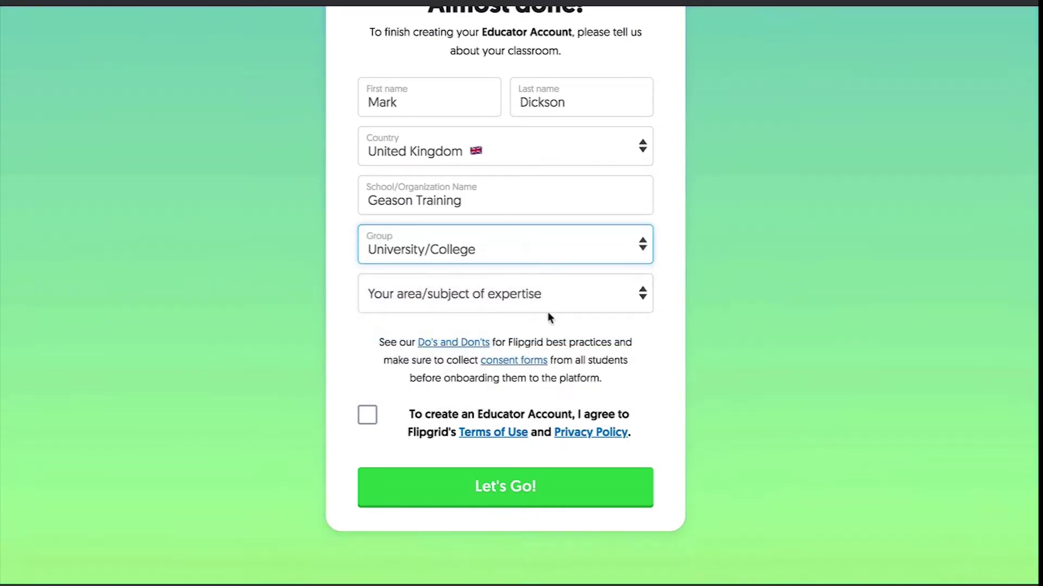
{"action": "left_click", "coordinate": [642, 295]}
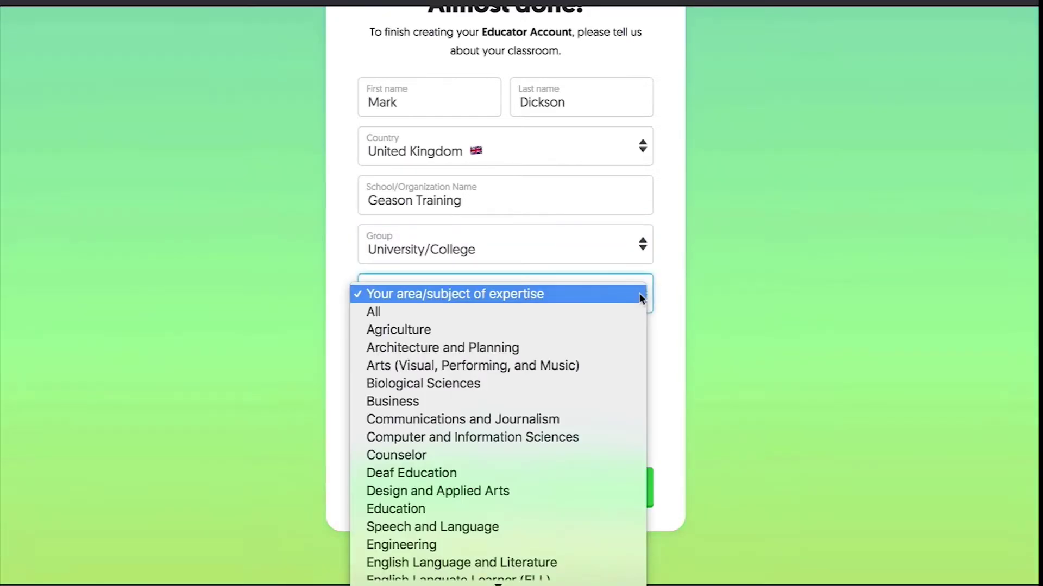
{"action": "left_click", "coordinate": [621, 315]}
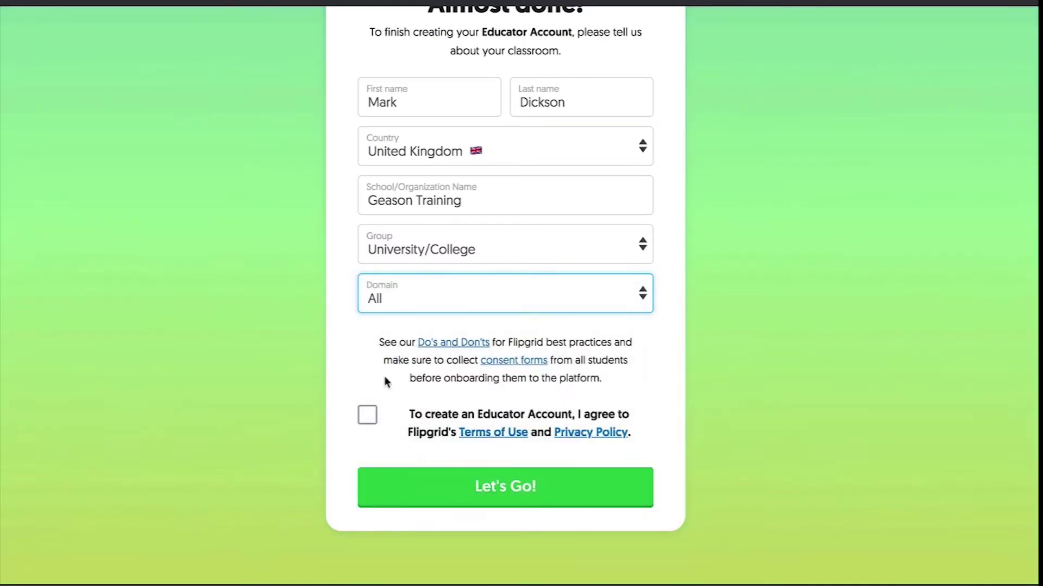
{"action": "left_click", "coordinate": [368, 416]}
{"action": "left_click", "coordinate": [573, 484]}
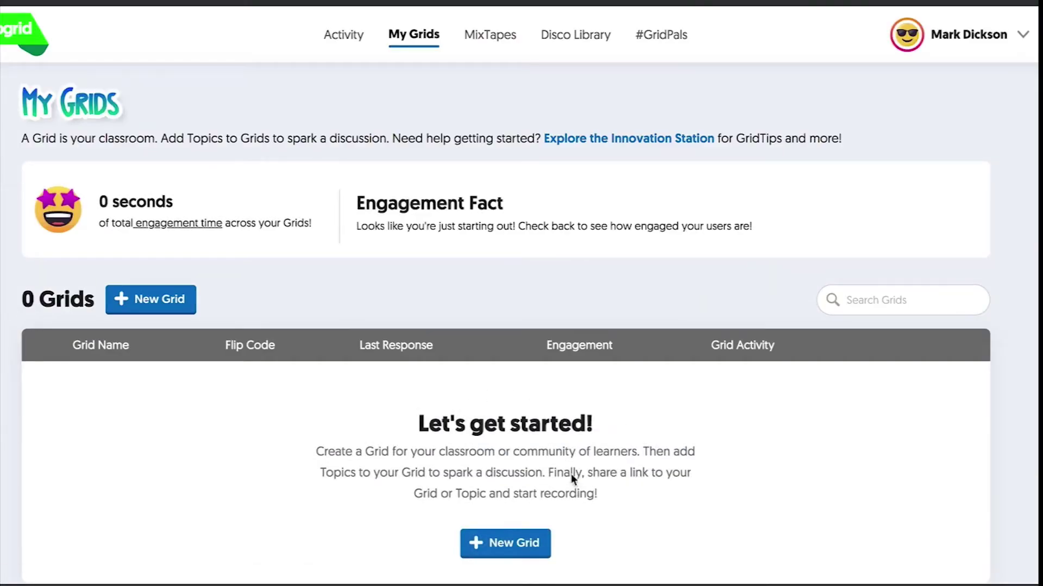
Step: Start a new grid and list its community types: School Email, Student ID, PLCs and Public
{"action": "scroll", "coordinate": [507, 282], "scroll_direction": "down", "scroll_amount": 2}
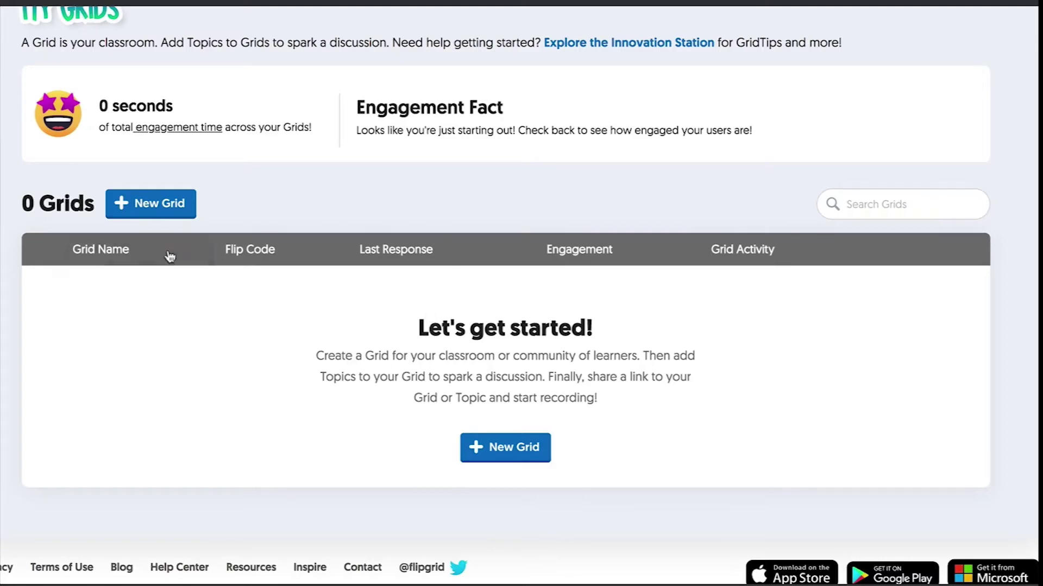
{"action": "left_click", "coordinate": [168, 201]}
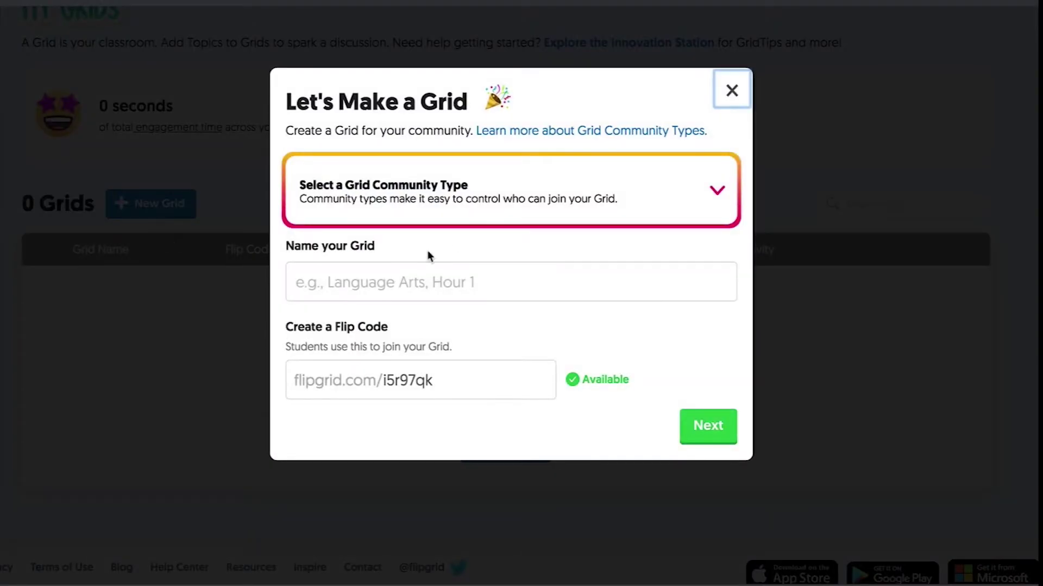
{"action": "left_click", "coordinate": [717, 195]}
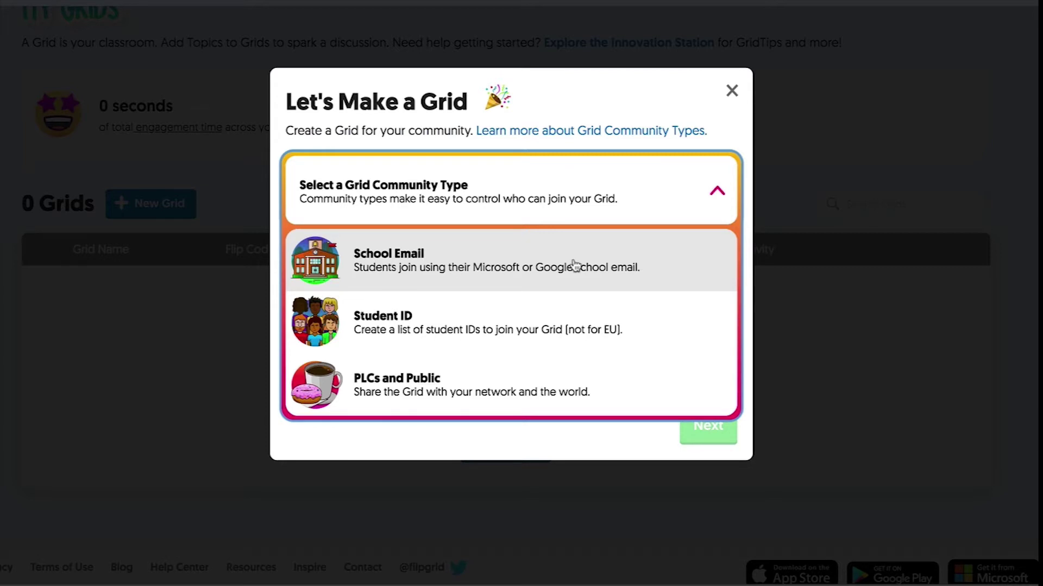
{"action": "left_click", "coordinate": [438, 394]}
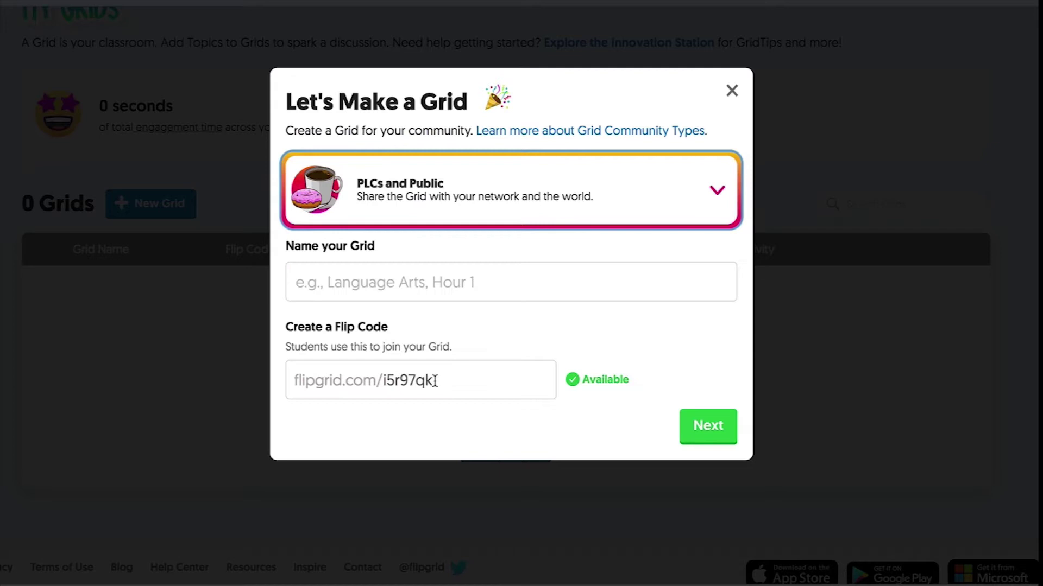
{"action": "left_click", "coordinate": [356, 282]}
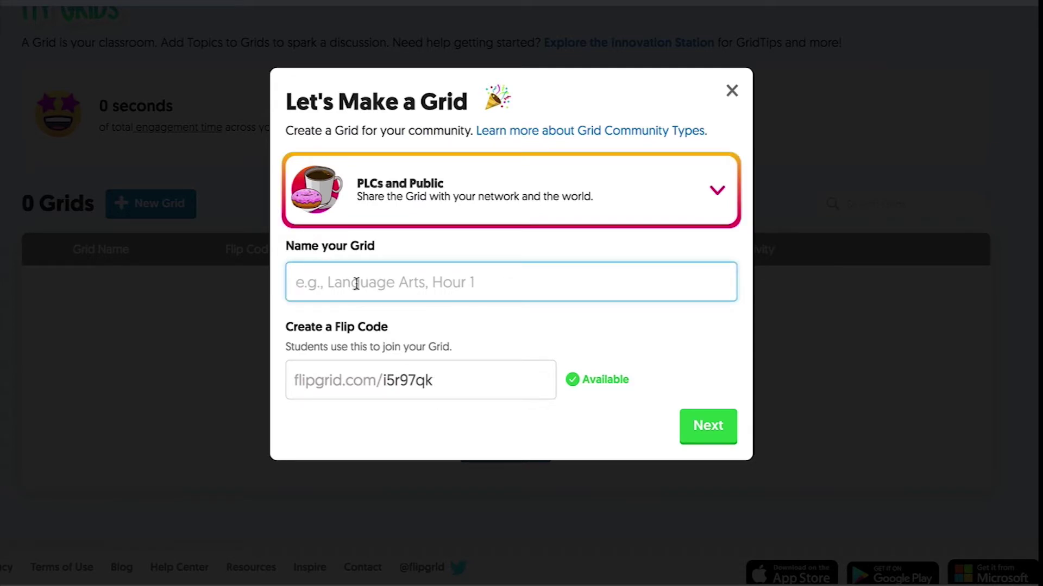
{"action": "type", "text": "Tuesda"}
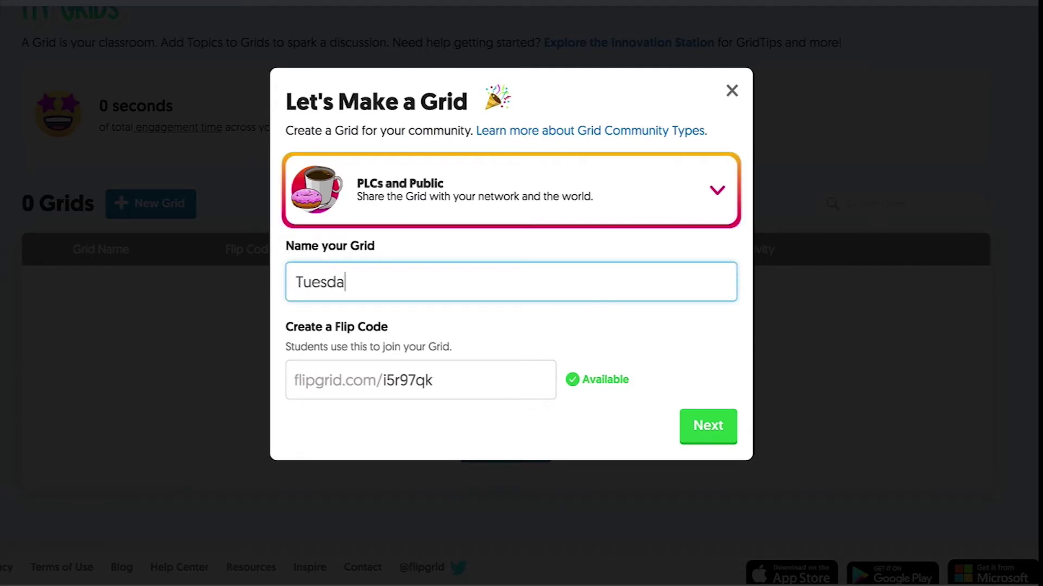
{"action": "type", "text": "y Tech Tips"}
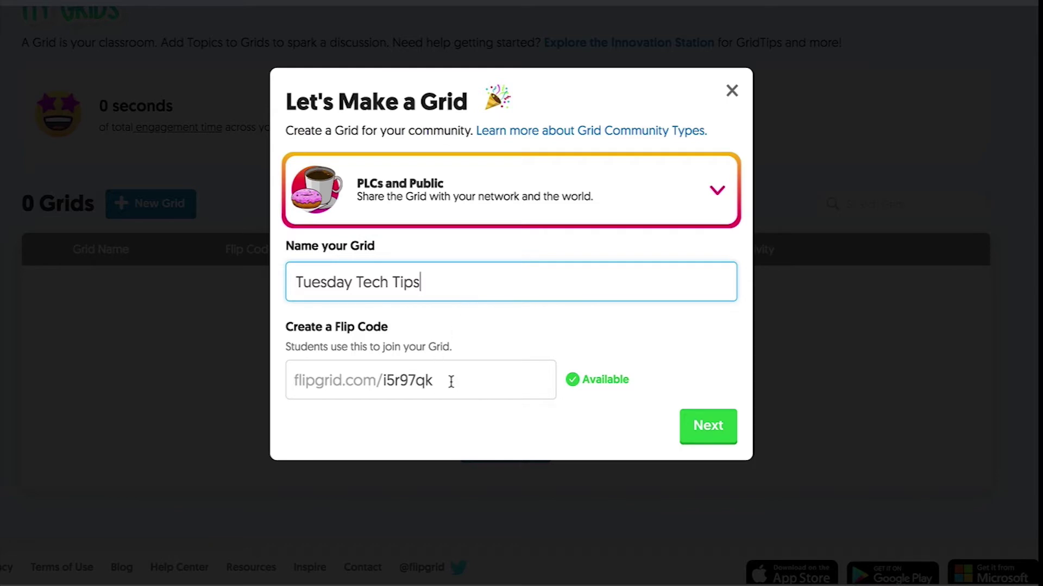
{"action": "left_click_drag", "start_coordinate": [450, 382], "coordinate": [273, 384]}
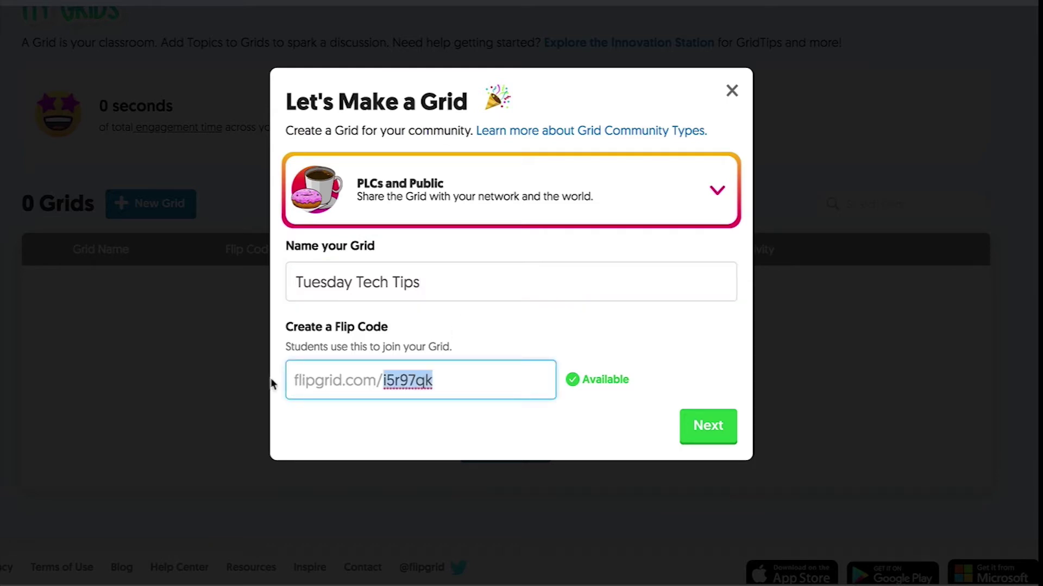
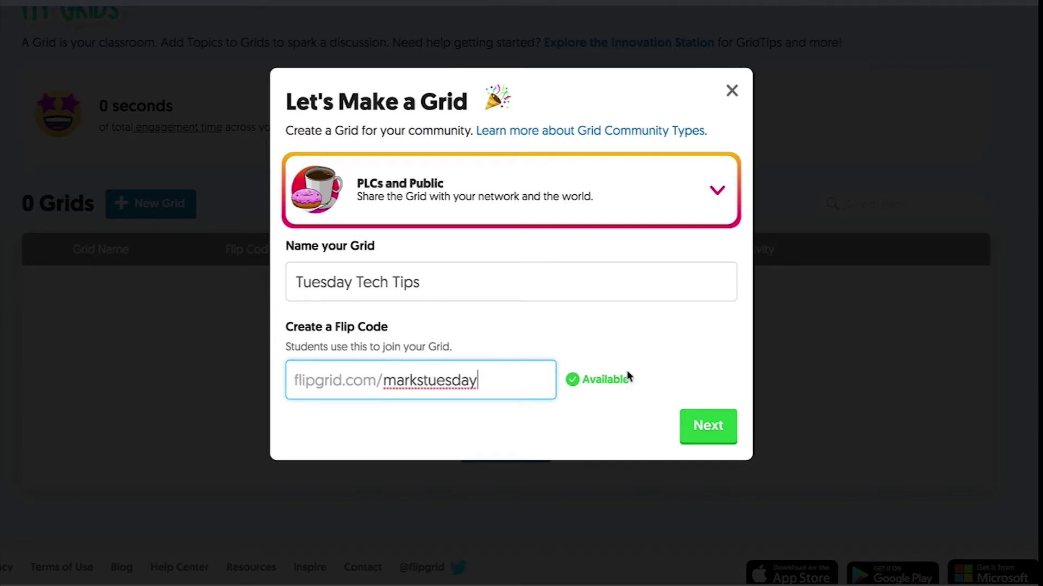
Step: Skip the grid password, launch Tuesday Tech Tips, and dismiss the ready message
{"action": "left_click", "coordinate": [720, 431]}
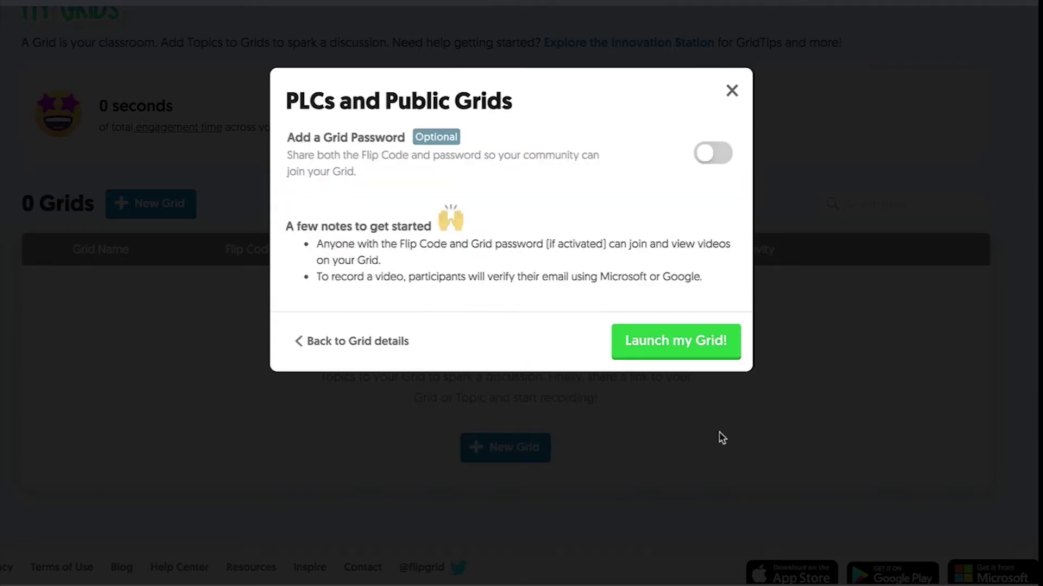
{"action": "left_click", "coordinate": [685, 351]}
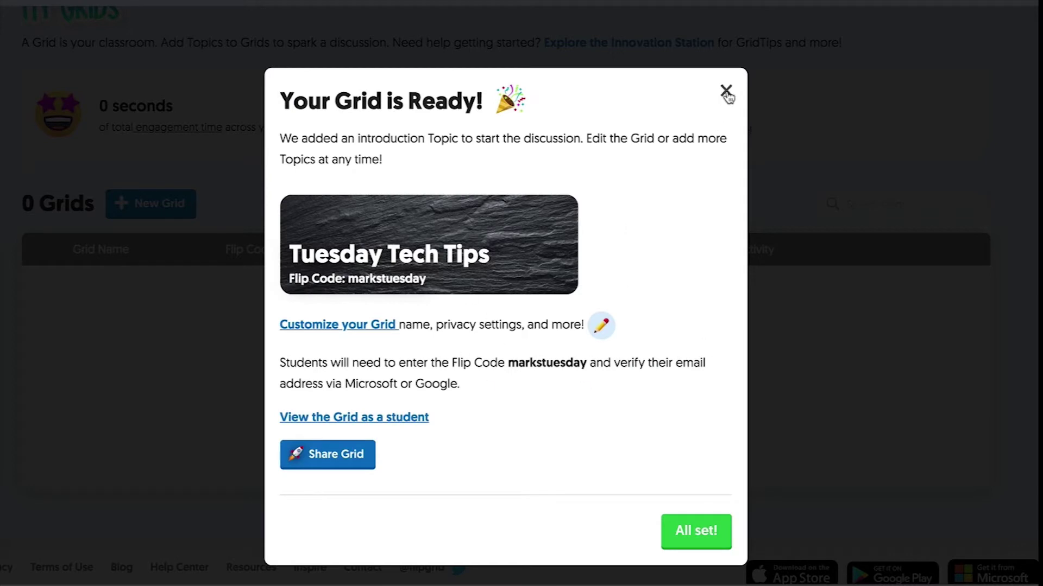
{"action": "left_click", "coordinate": [696, 532]}
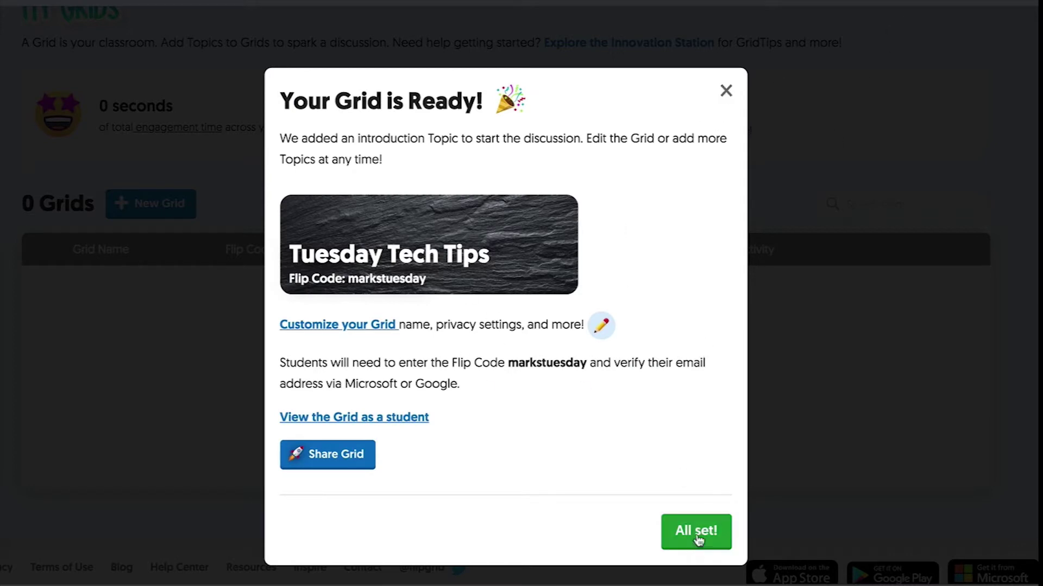
Step: Permanently delete the Let's Connect! topic and its videos from Tuesday Tech Tips
{"action": "scroll", "coordinate": [382, 305], "scroll_direction": "down", "scroll_amount": 2}
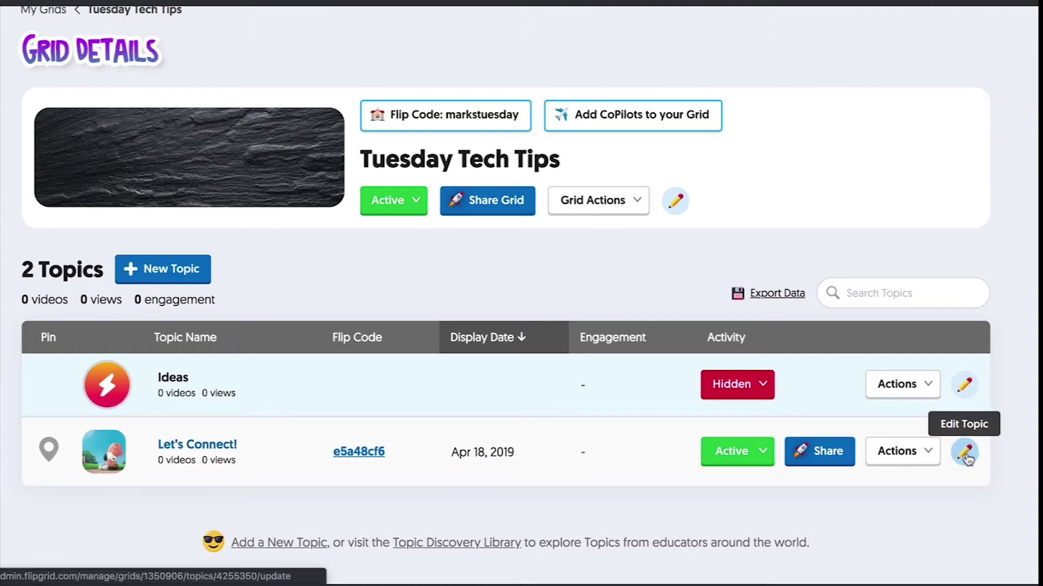
{"action": "left_click", "coordinate": [923, 455]}
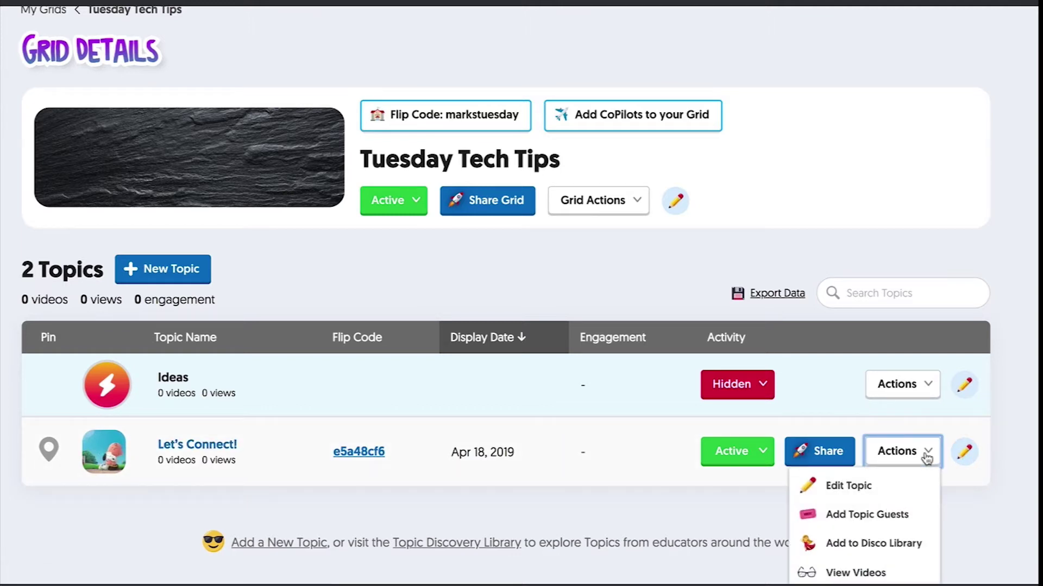
{"action": "scroll", "coordinate": [895, 538], "scroll_direction": "down", "scroll_amount": 3}
{"action": "left_click", "coordinate": [883, 523]}
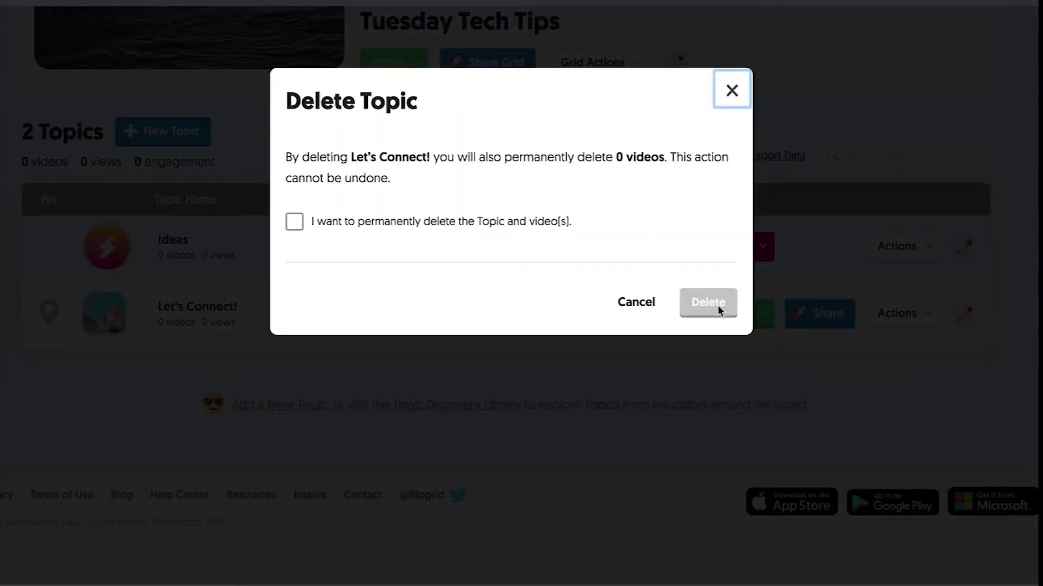
{"action": "left_click", "coordinate": [295, 222]}
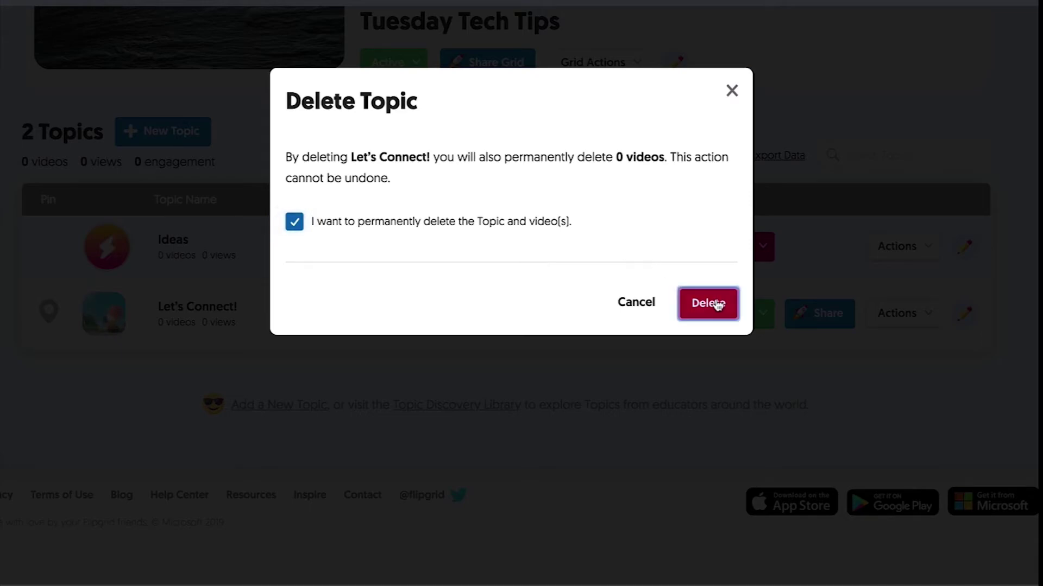
{"action": "left_click", "coordinate": [718, 305]}
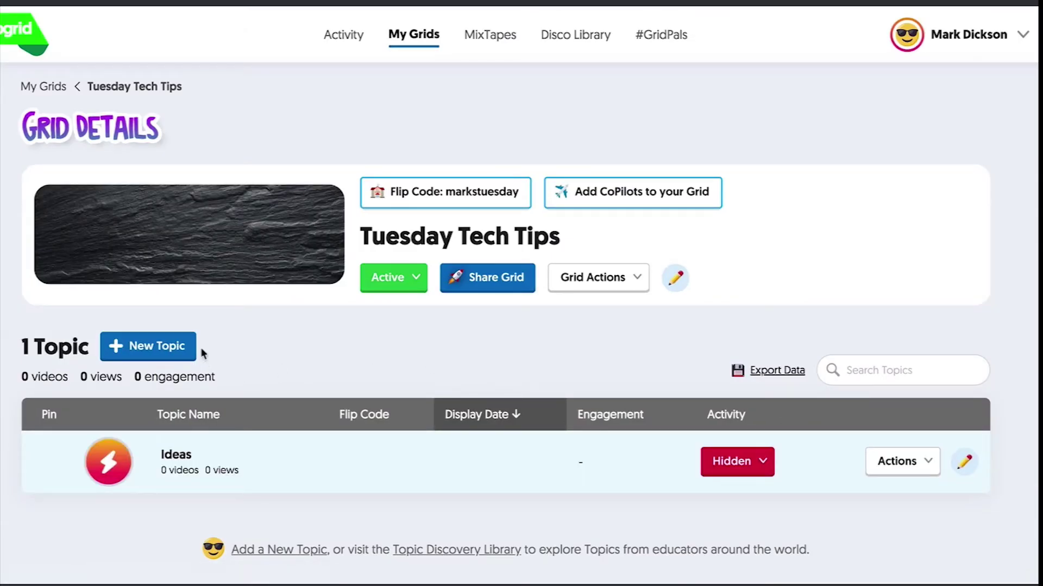
Step: Start a new topic titled 'Test' with a 1 minute video response time
{"action": "left_click", "coordinate": [175, 347]}
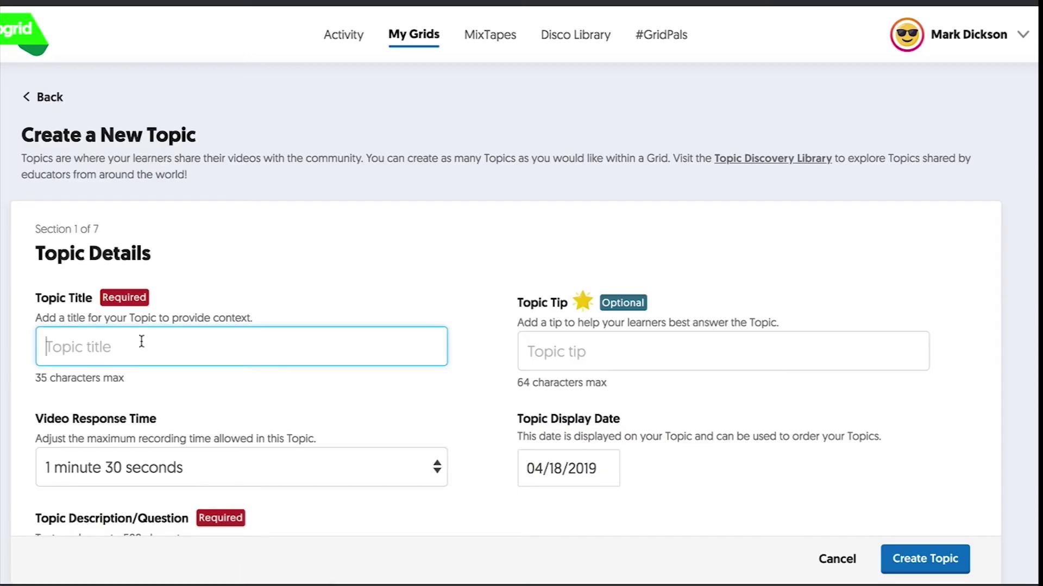
{"action": "type", "text": "Test"}
{"action": "scroll", "coordinate": [149, 304], "scroll_direction": "down", "scroll_amount": 3}
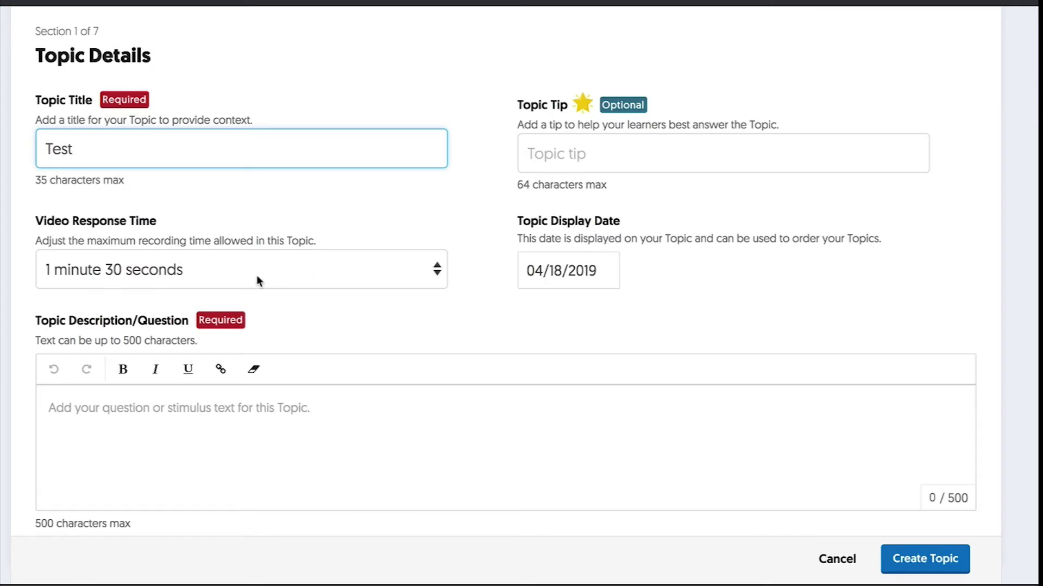
{"action": "left_click", "coordinate": [436, 271]}
{"action": "left_click", "coordinate": [419, 254]}
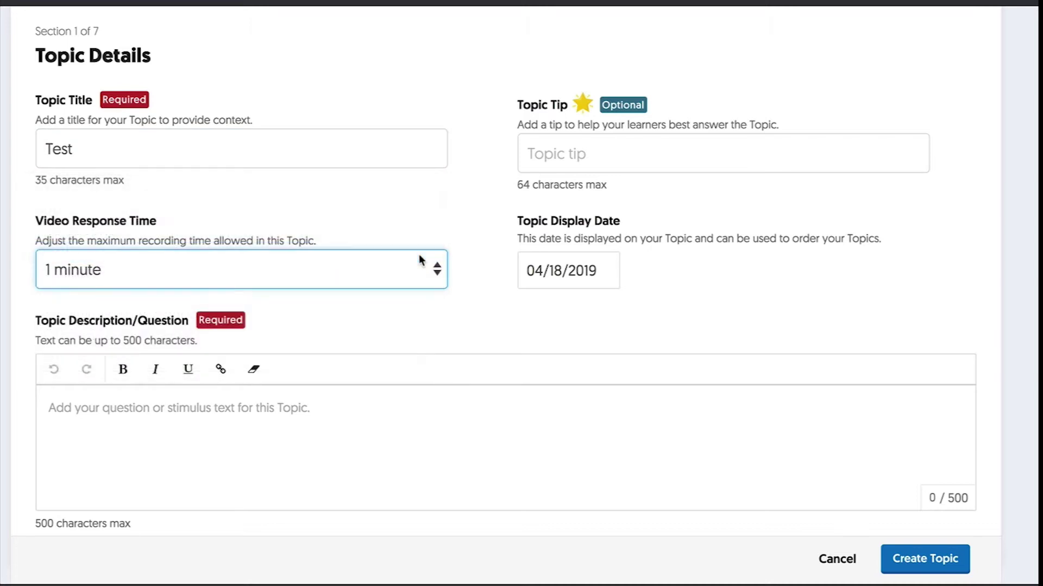
Step: Enter the question 'How can we reduce recyclable waste in our workplace? Any ideas'
{"action": "left_click", "coordinate": [274, 416]}
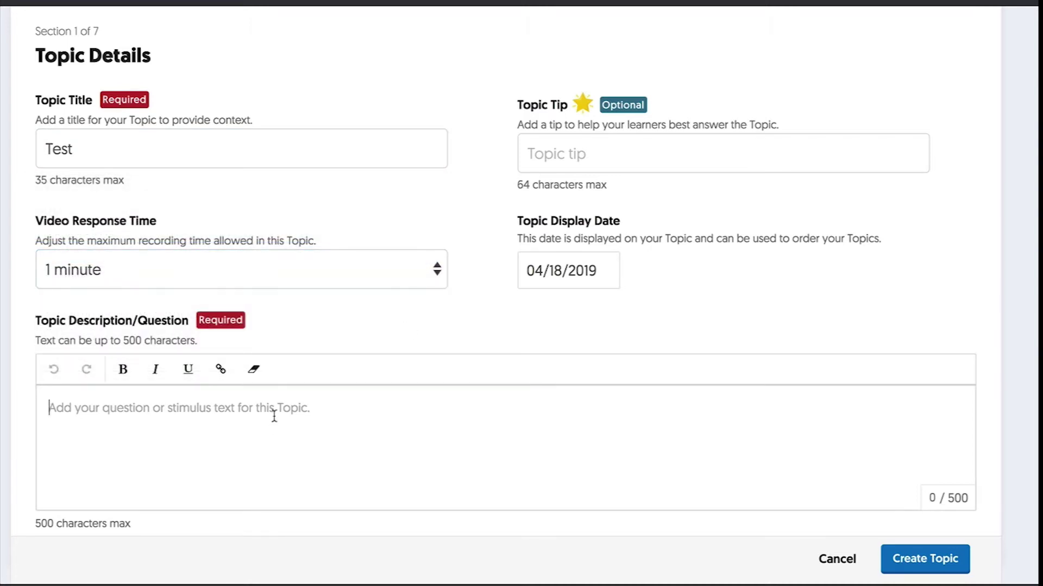
{"action": "type", "text": "How can "}
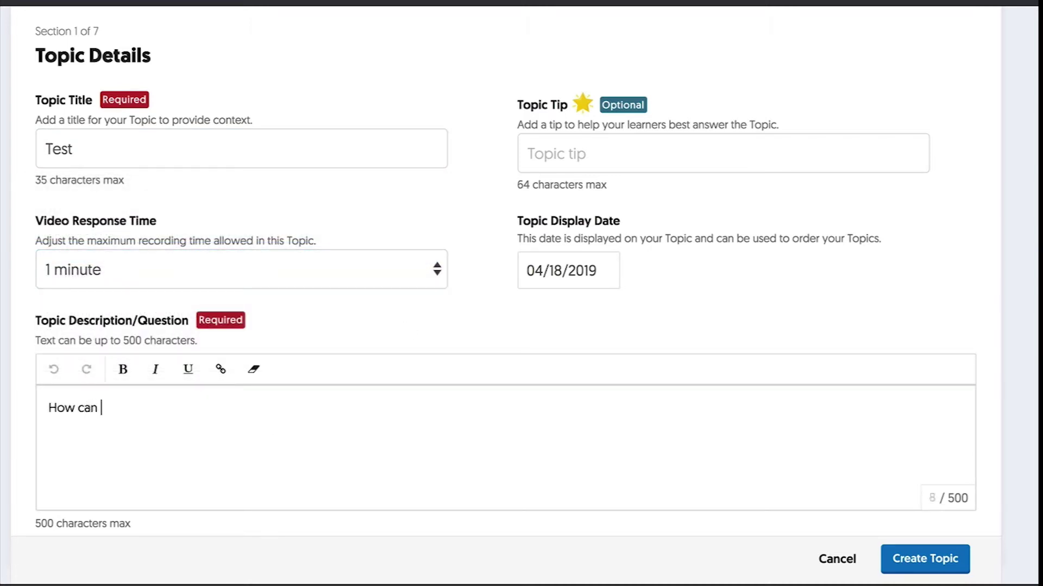
{"action": "type", "text": "we reduce recycl"}
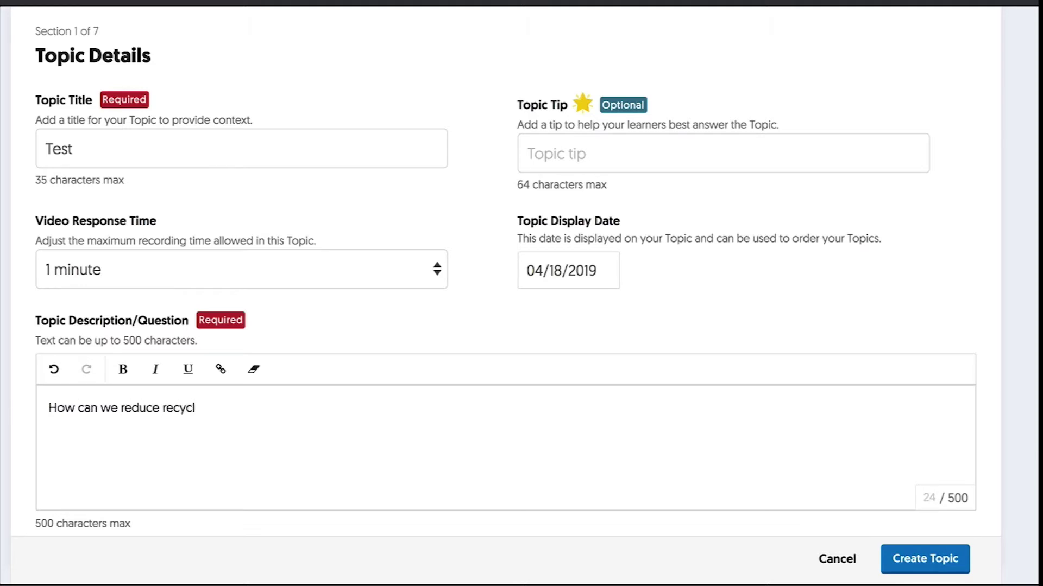
{"action": "key", "text": "BackSpace"}
{"action": "key", "text": "BackSpace"}
{"action": "type", "text": "clable waste in o"}
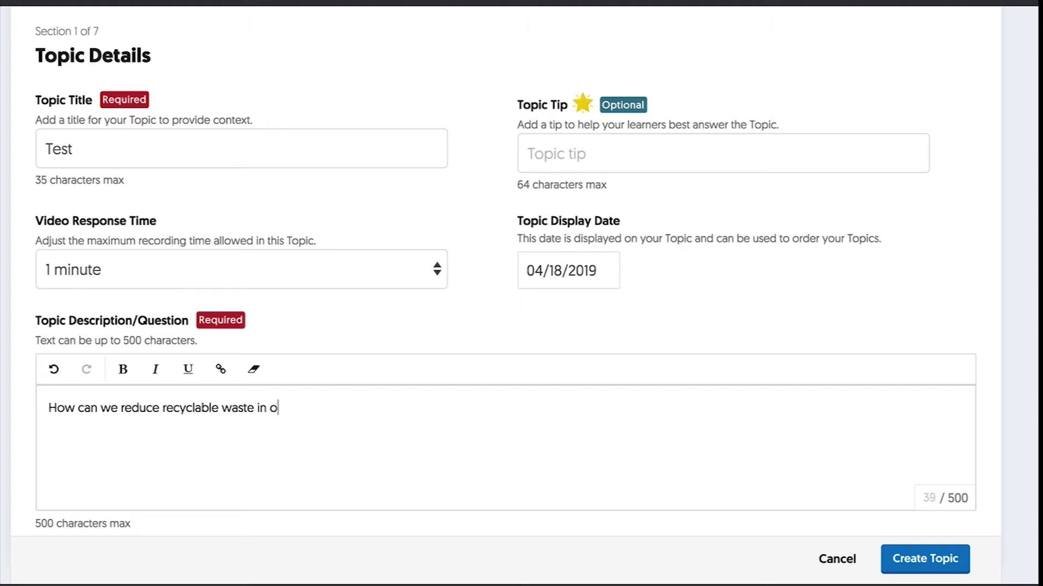
{"action": "type", "text": "ur workplace?"}
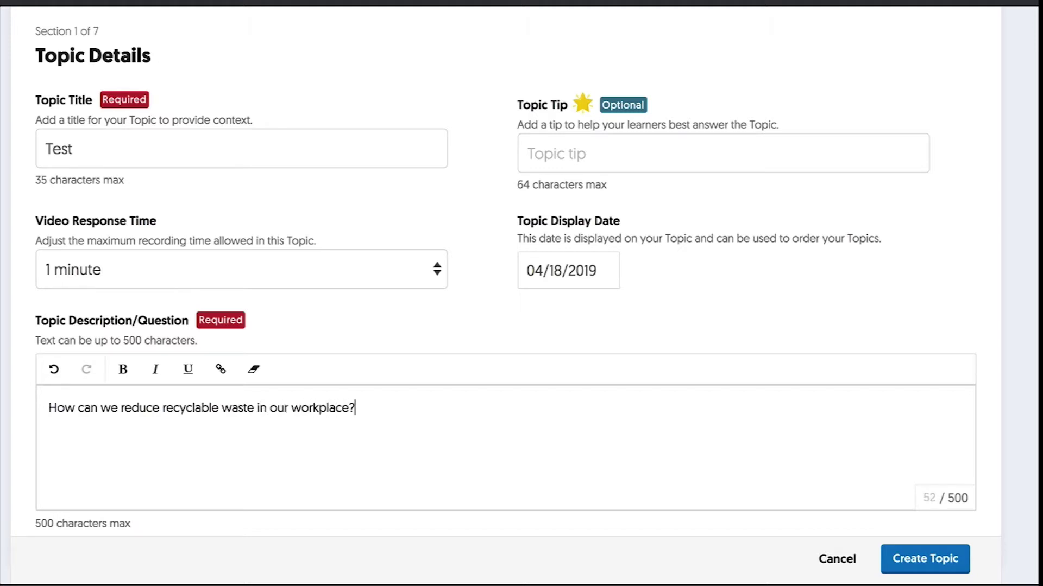
{"action": "type", "text": " Any ideas"}
{"action": "scroll", "coordinate": [717, 393], "scroll_direction": "up", "scroll_amount": 3}
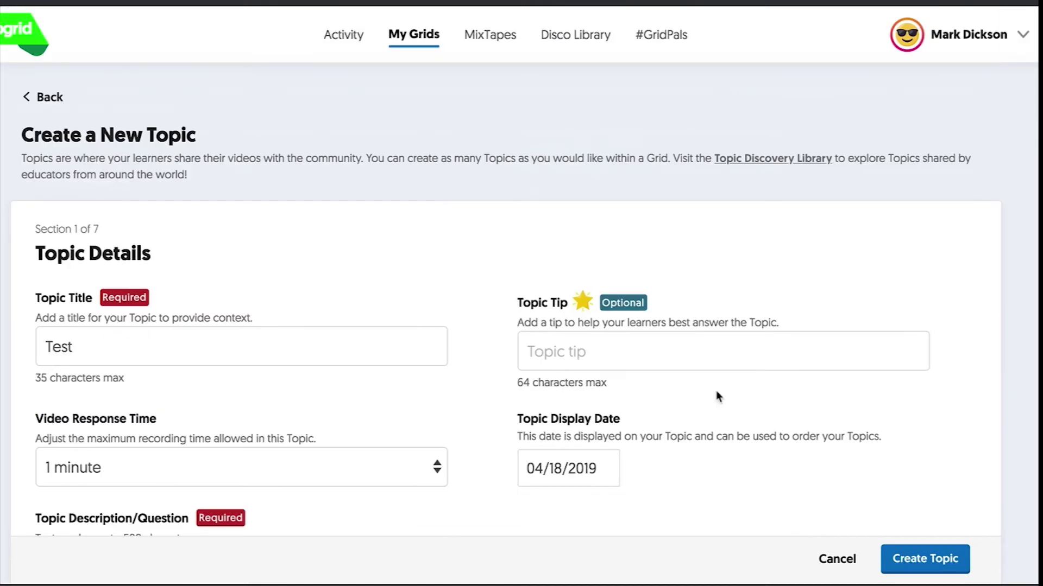
Step: Turn on video moderation for the Test topic and keep its state Active
{"action": "scroll", "coordinate": [716, 390], "scroll_direction": "down", "scroll_amount": 5}
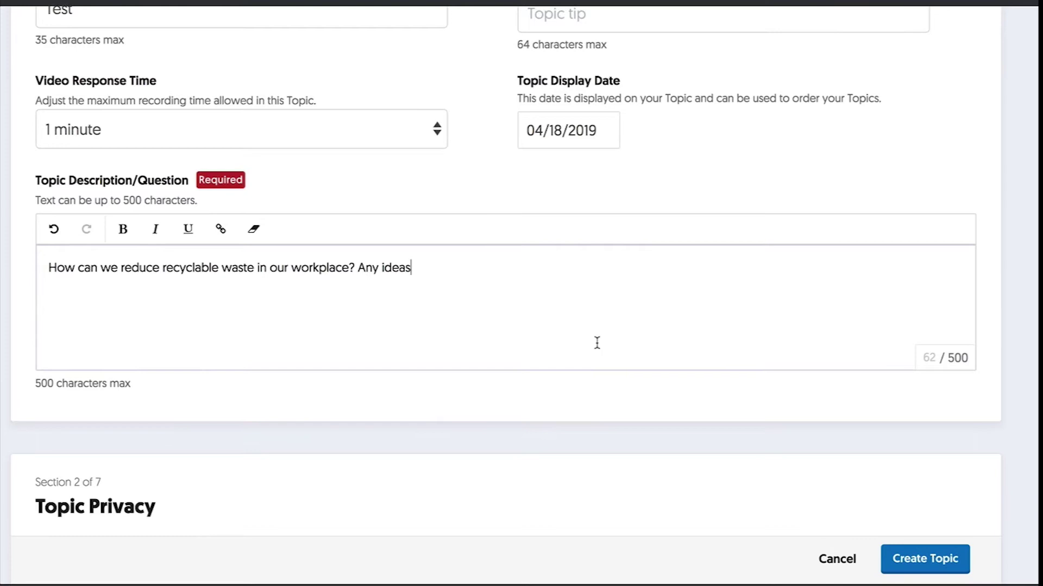
{"action": "scroll", "coordinate": [597, 343], "scroll_direction": "down", "scroll_amount": 5}
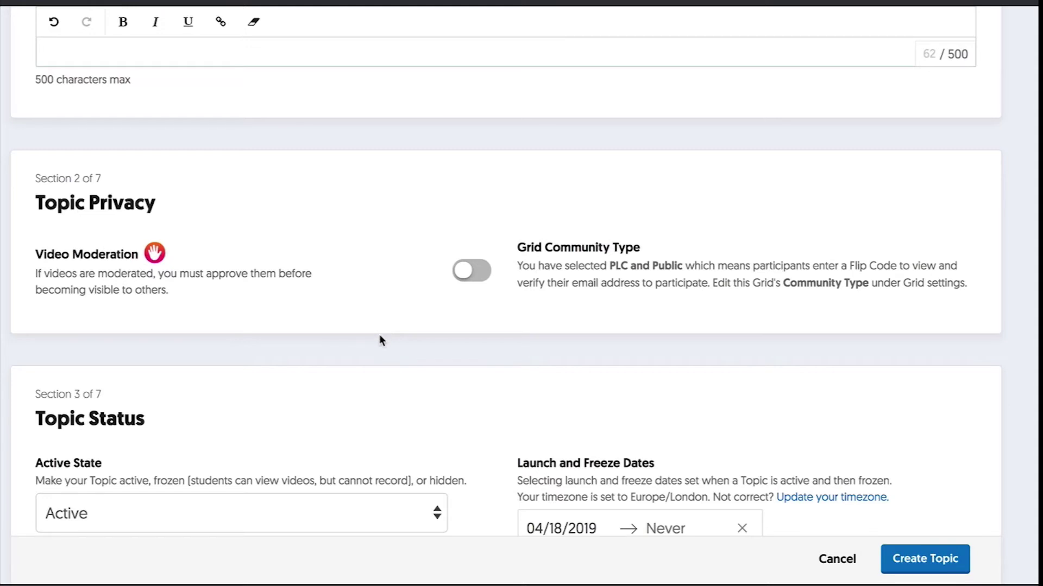
{"action": "left_click", "coordinate": [466, 276]}
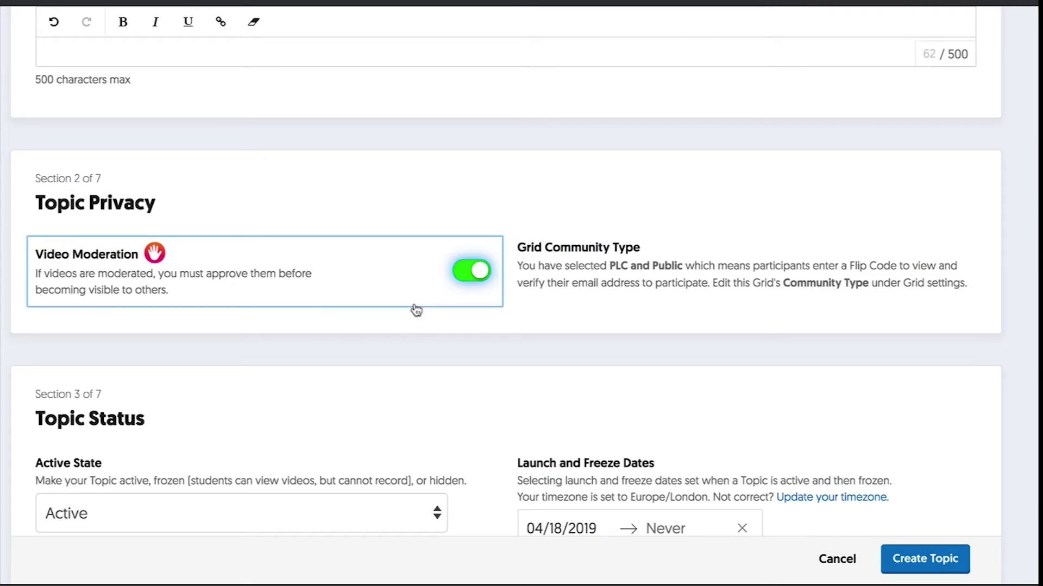
{"action": "scroll", "coordinate": [272, 300], "scroll_direction": "down", "scroll_amount": 4}
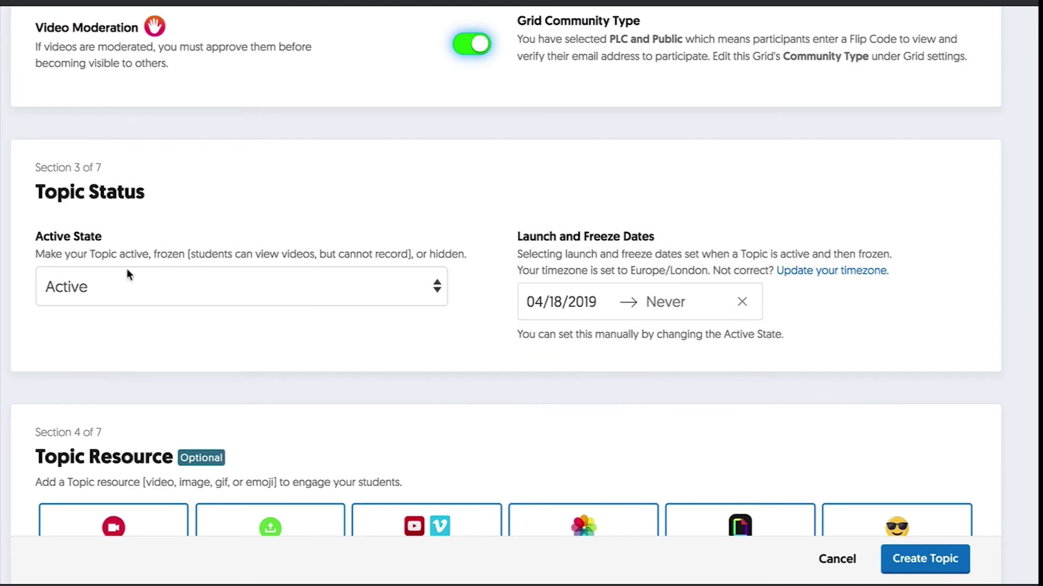
{"action": "left_click", "coordinate": [438, 290]}
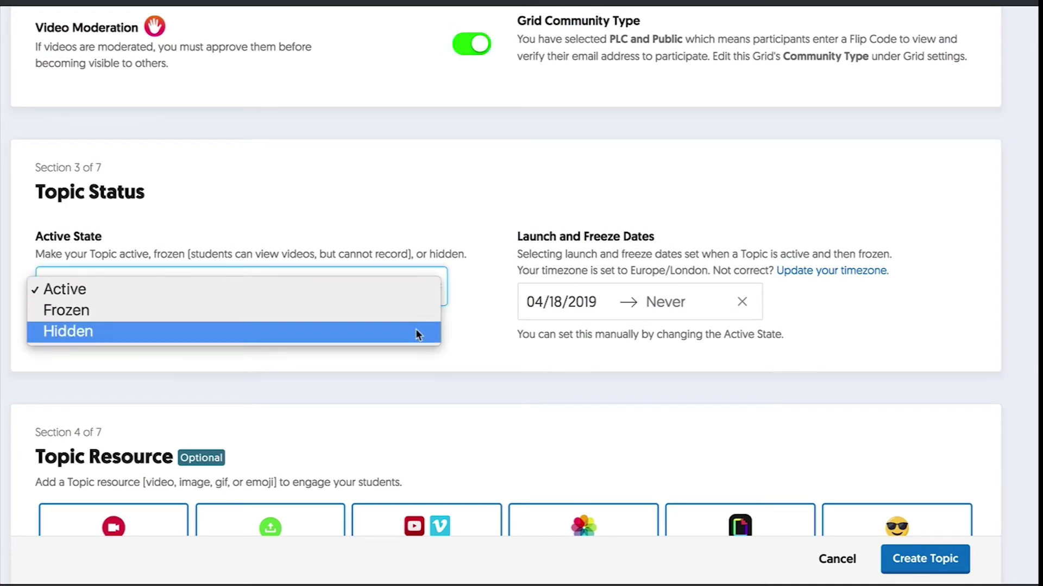
{"action": "left_click", "coordinate": [410, 208]}
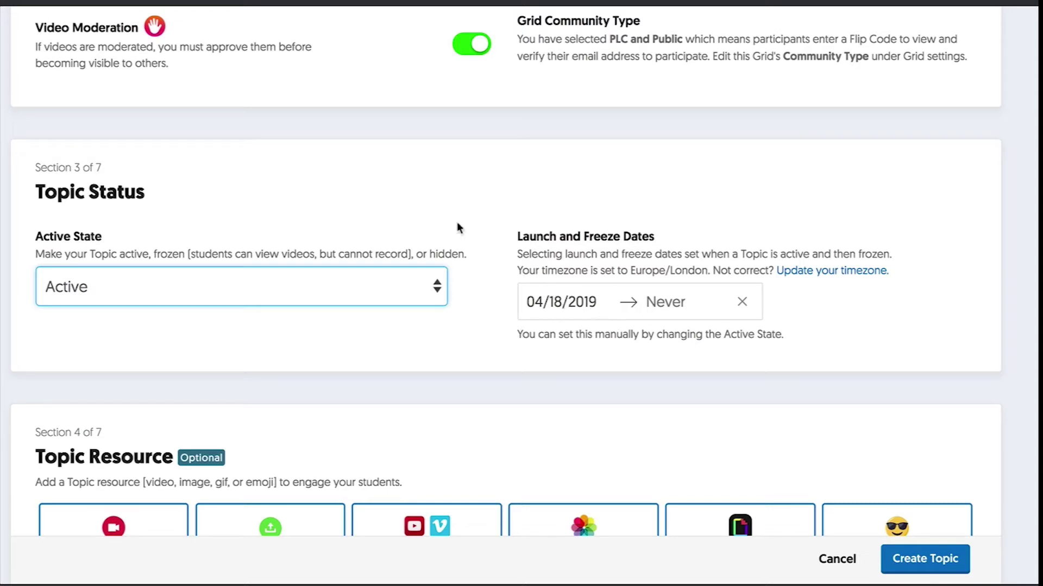
{"action": "scroll", "coordinate": [430, 209], "scroll_direction": "down", "scroll_amount": 4}
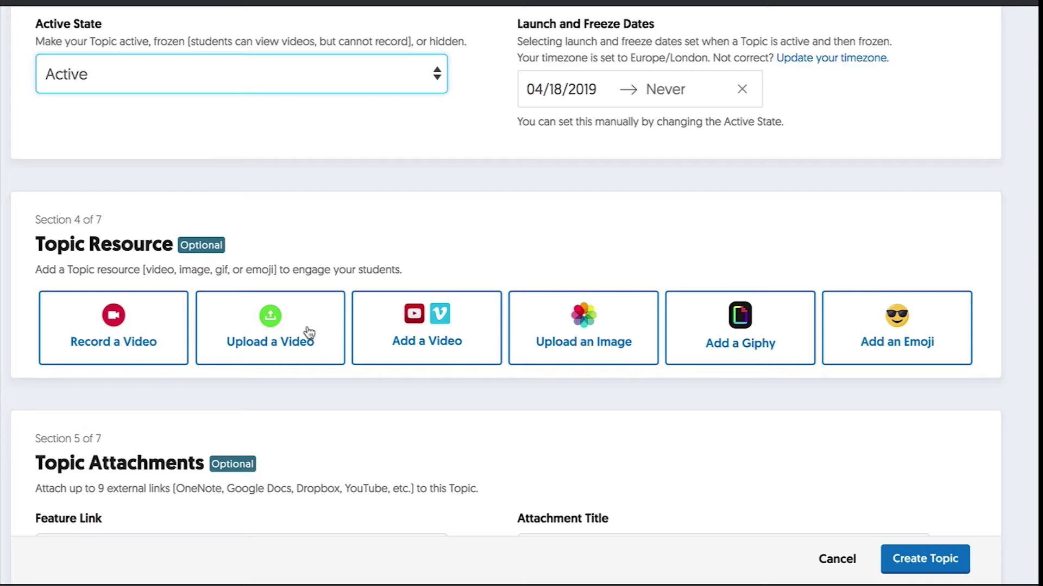
{"action": "scroll", "coordinate": [345, 304], "scroll_direction": "down", "scroll_amount": 4}
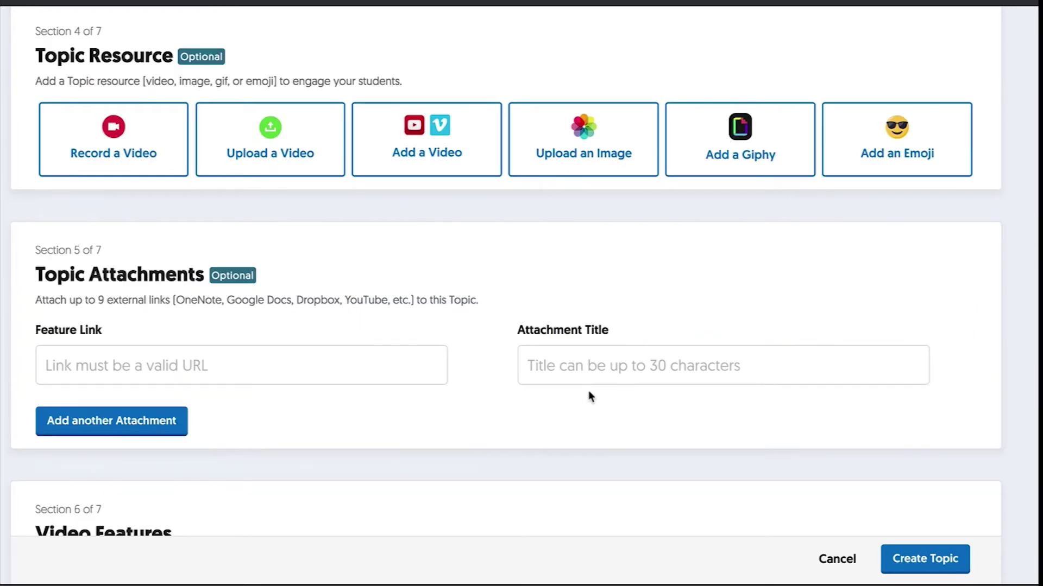
{"action": "scroll", "coordinate": [530, 368], "scroll_direction": "down", "scroll_amount": 7}
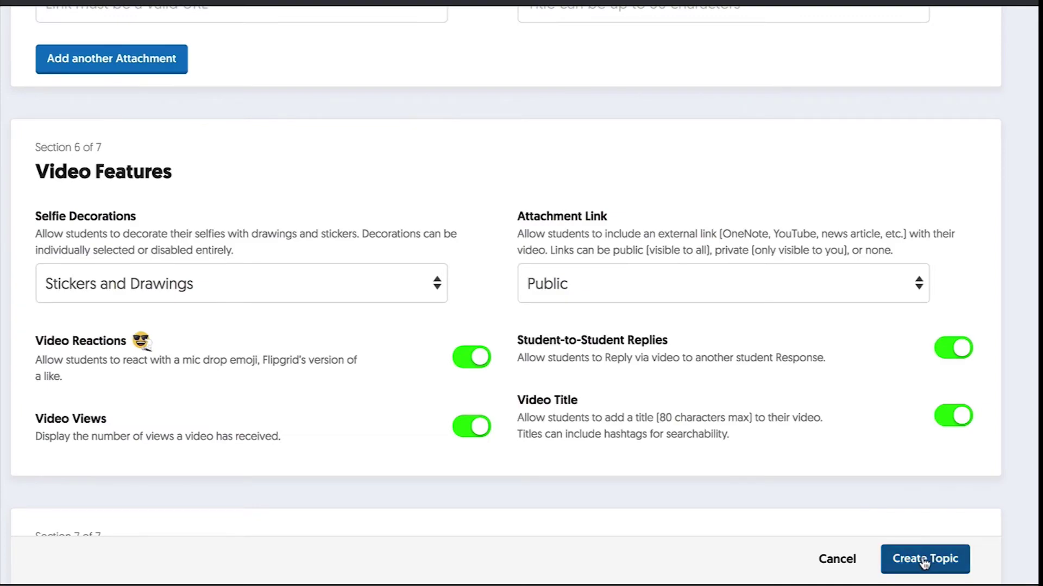
Step: Create the Test topic, dismiss the confirmation, and scroll through its Topic Details page
{"action": "left_click", "coordinate": [923, 559]}
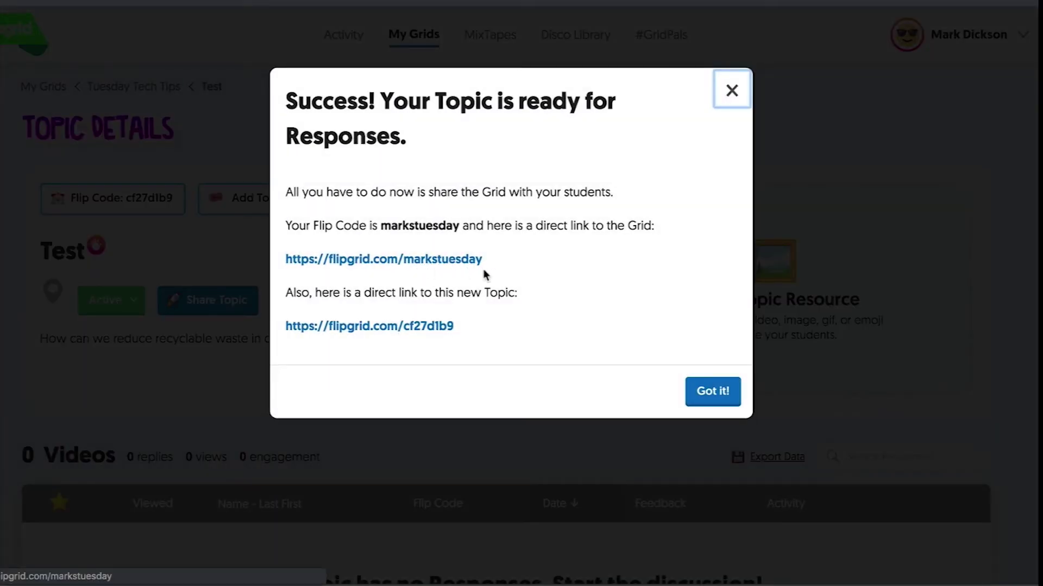
{"action": "left_click", "coordinate": [711, 391]}
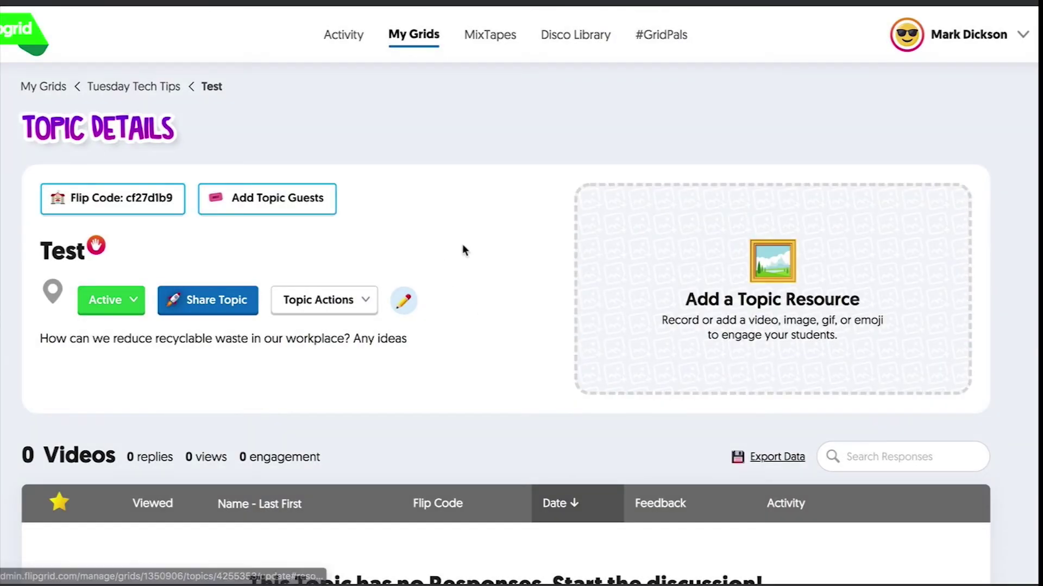
{"action": "scroll", "coordinate": [463, 251], "scroll_direction": "down", "scroll_amount": 4}
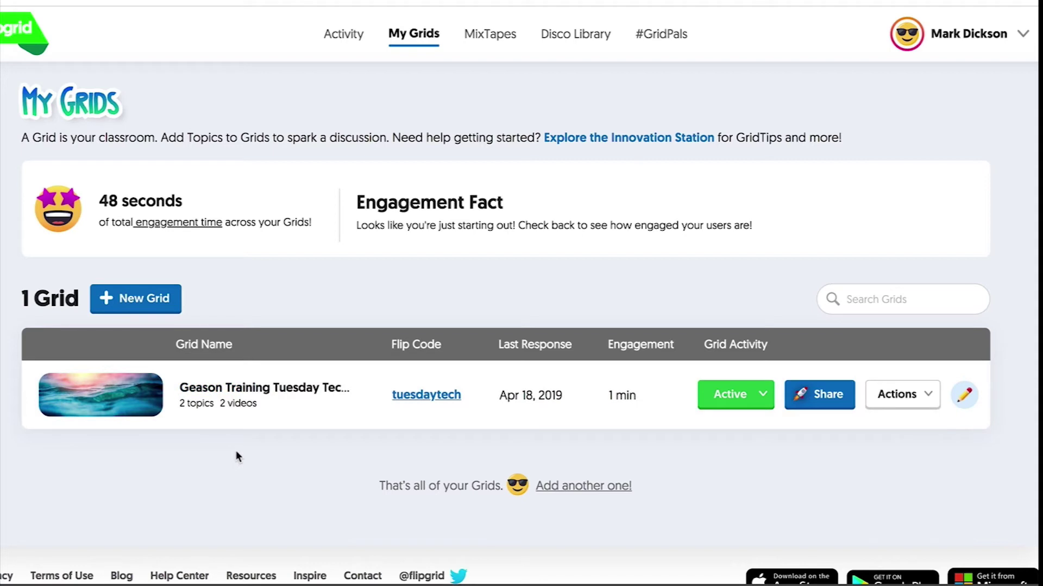
{"action": "left_click", "coordinate": [427, 398]}
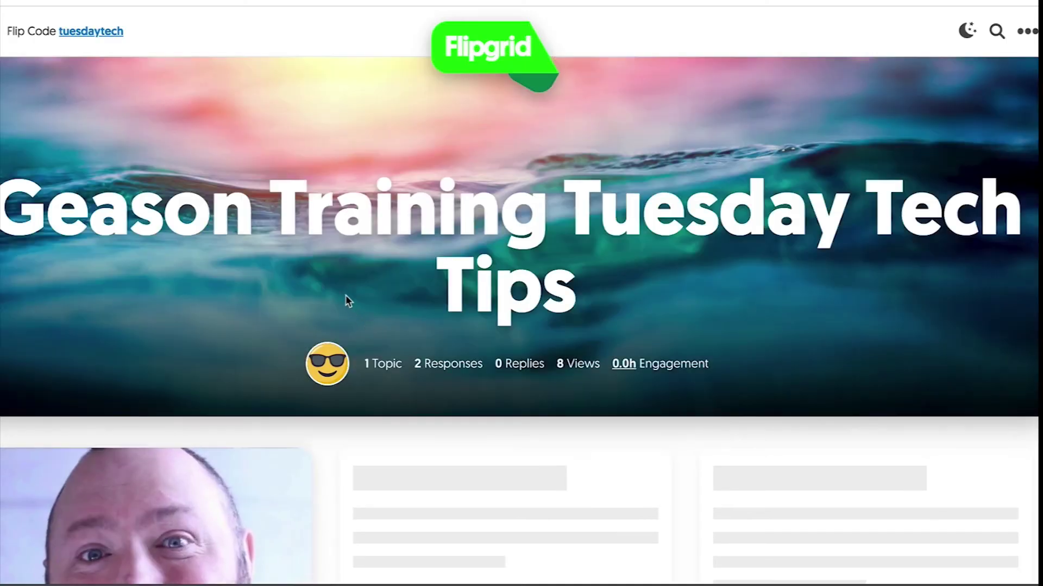
{"action": "scroll", "coordinate": [345, 296], "scroll_direction": "down", "scroll_amount": 8}
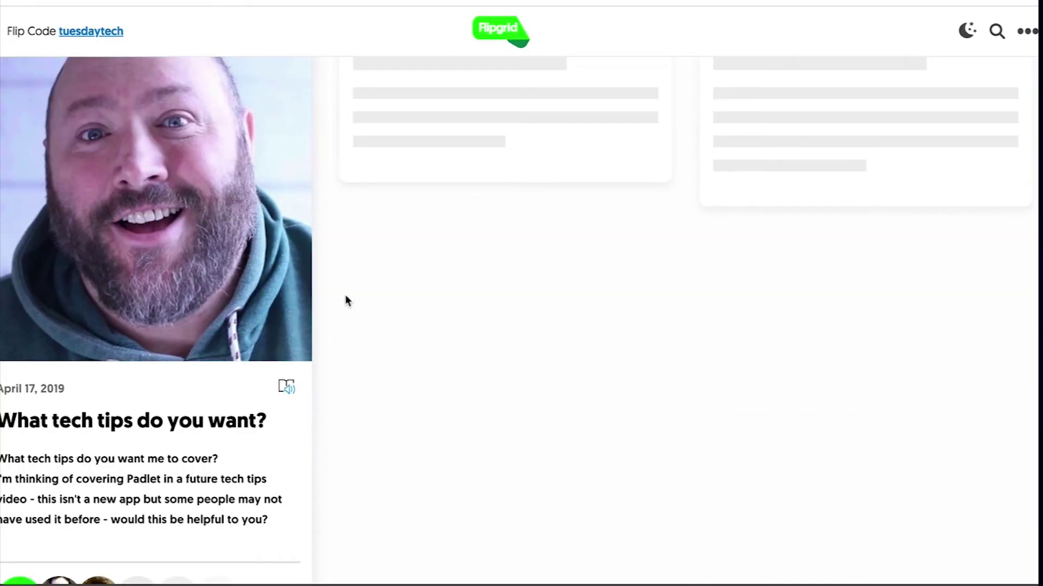
{"action": "scroll", "coordinate": [348, 302], "scroll_direction": "down", "scroll_amount": 2}
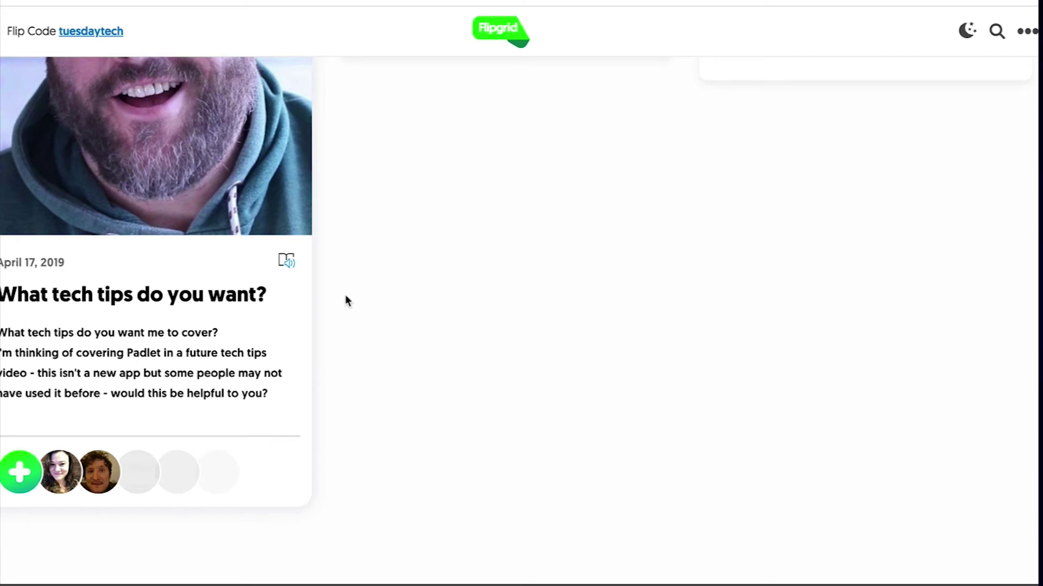
{"action": "scroll", "coordinate": [252, 313], "scroll_direction": "up", "scroll_amount": 3}
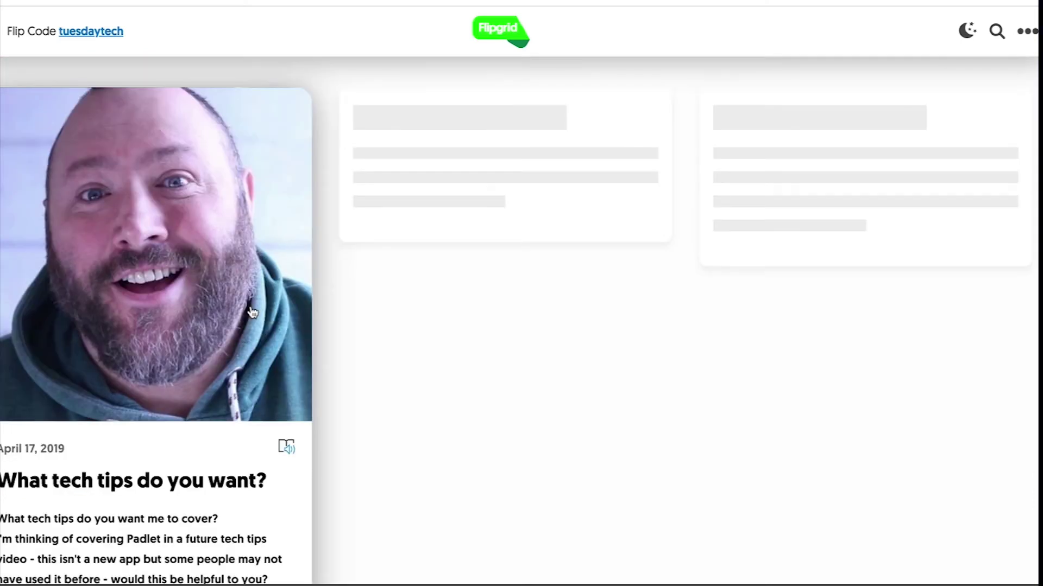
Step: Open the 'What tech tips do you want?' topic, play its intro video, then the first response
{"action": "left_click", "coordinate": [207, 277]}
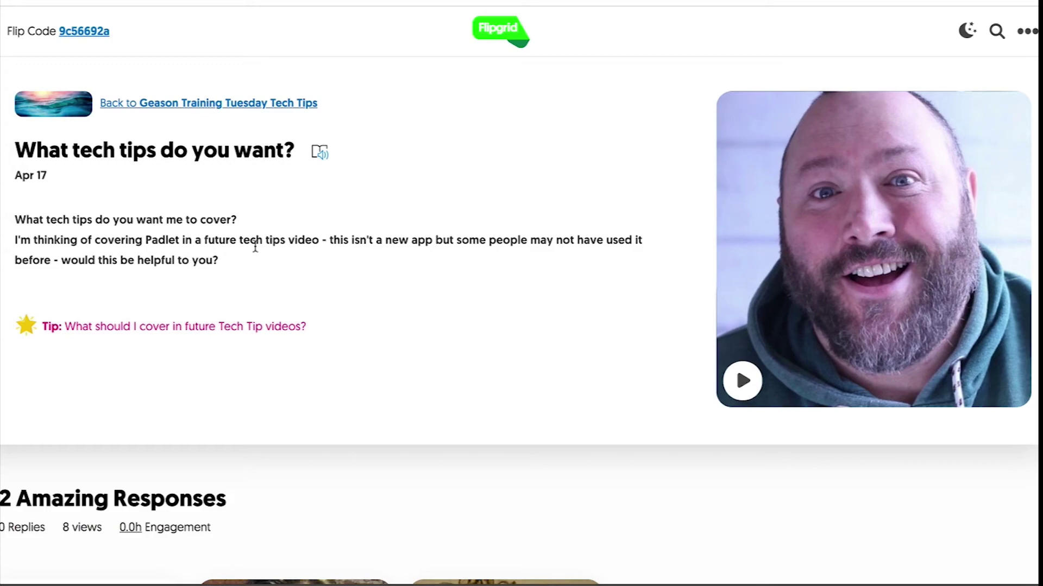
{"action": "left_click", "coordinate": [742, 380]}
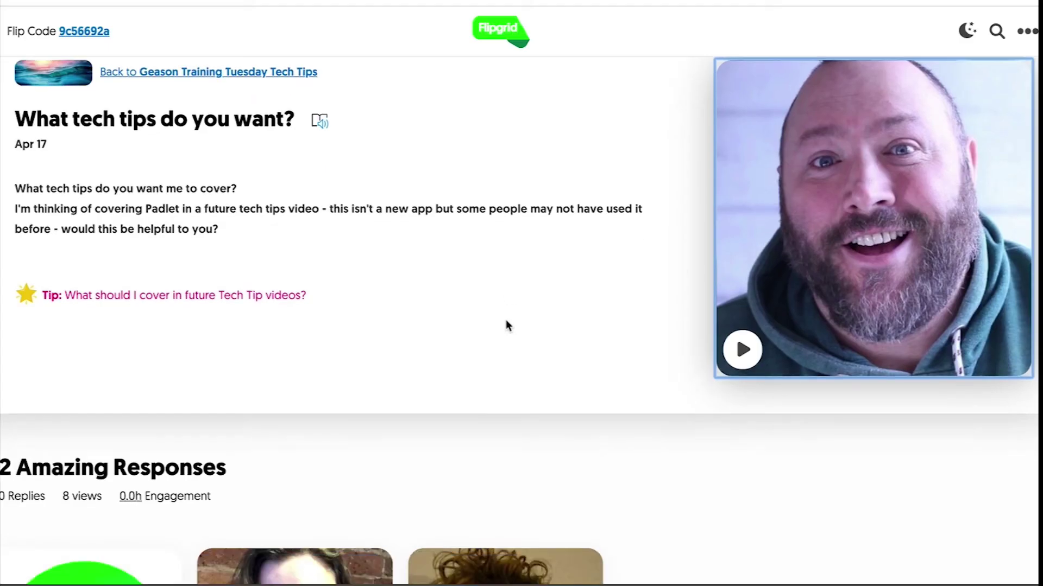
{"action": "scroll", "coordinate": [505, 324], "scroll_direction": "down", "scroll_amount": 1}
{"action": "scroll", "coordinate": [506, 326], "scroll_direction": "down", "scroll_amount": 5}
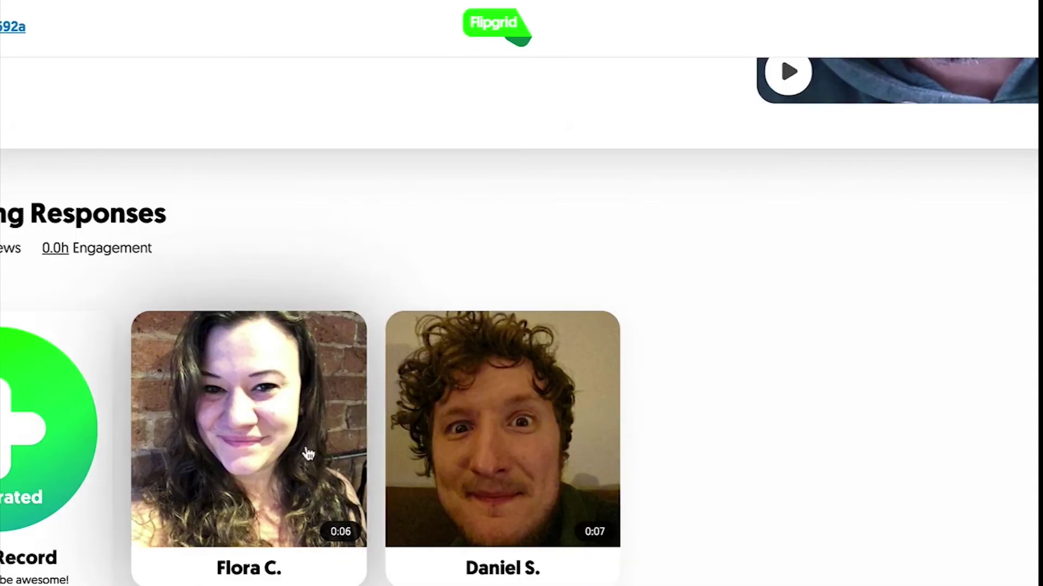
{"action": "left_click", "coordinate": [343, 321]}
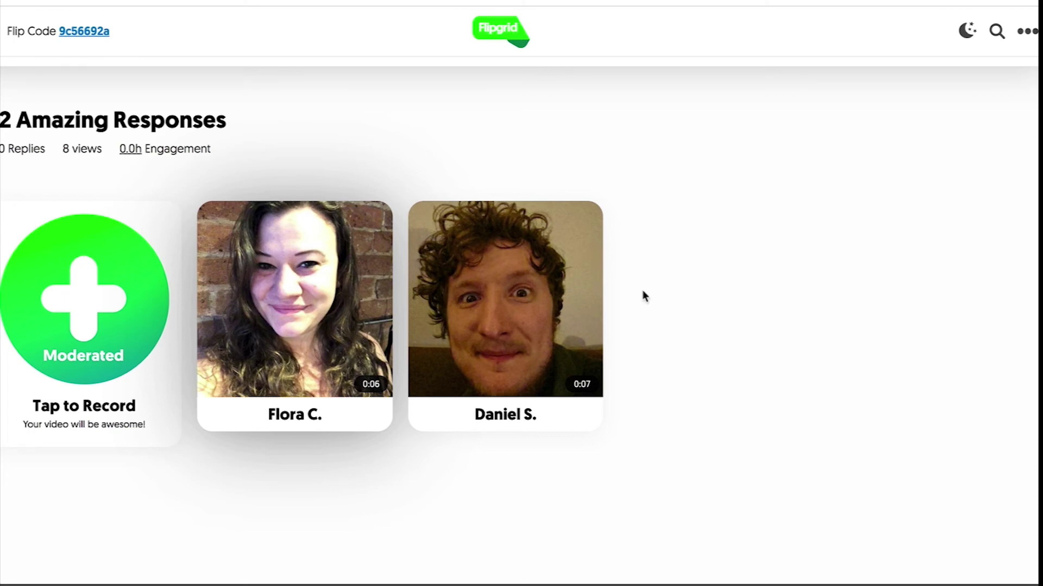
{"action": "scroll", "coordinate": [642, 291], "scroll_direction": "down", "scroll_amount": 3}
{"action": "scroll", "coordinate": [642, 289], "scroll_direction": "up", "scroll_amount": 10}
{"action": "scroll", "coordinate": [642, 289], "scroll_direction": "down", "scroll_amount": 10}
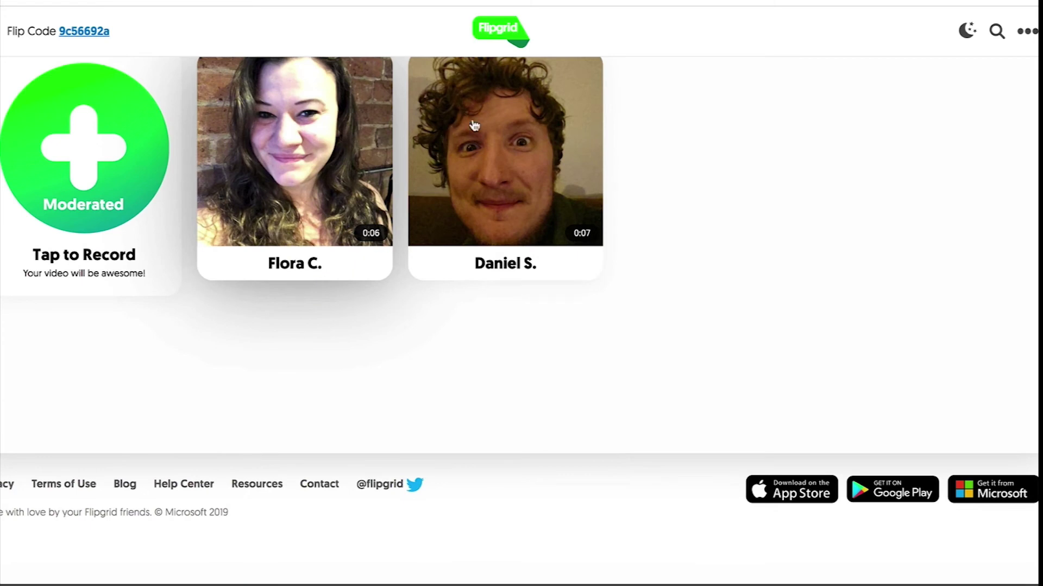
{"action": "scroll", "coordinate": [566, 359], "scroll_direction": "up", "scroll_amount": 10}
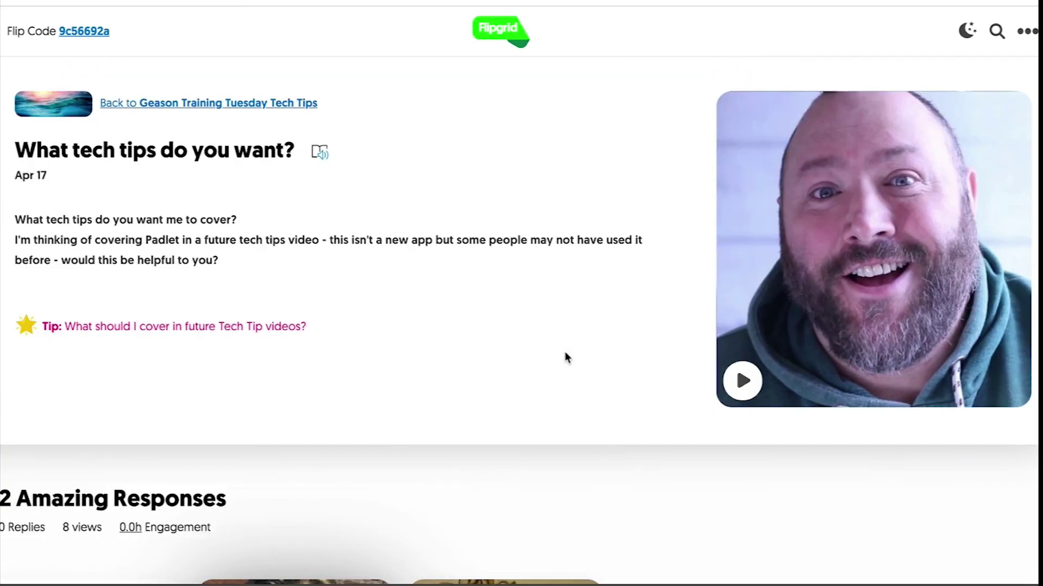